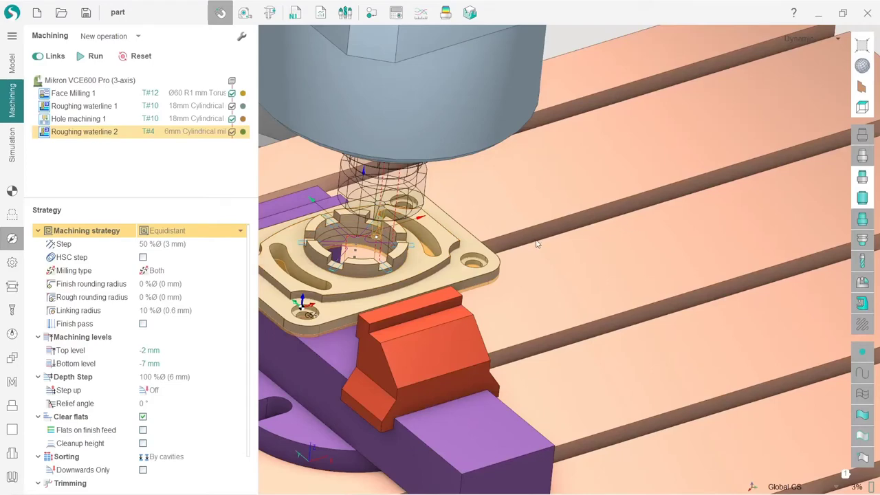
Reset the toolpath of the Roughing waterline 2 operation and disable that operation.
scroll(618, 259, down, 3)
scroll(498, 252, up, 5)
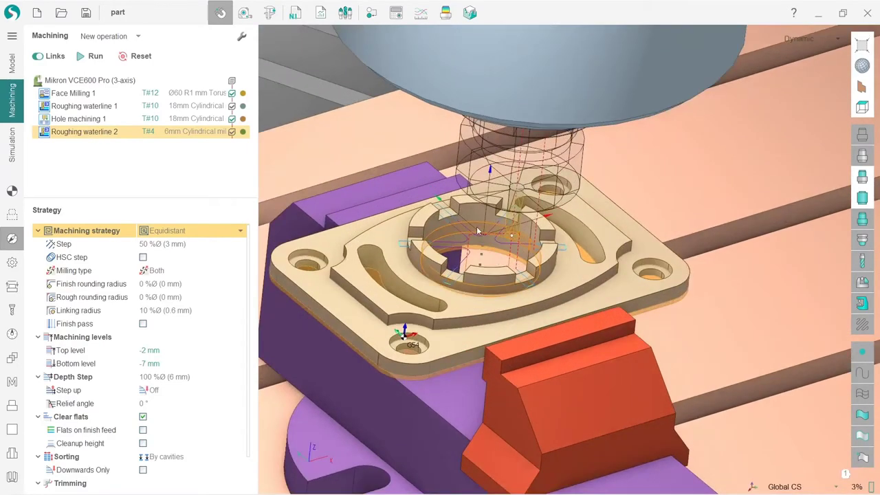
scroll(477, 231, up, 3)
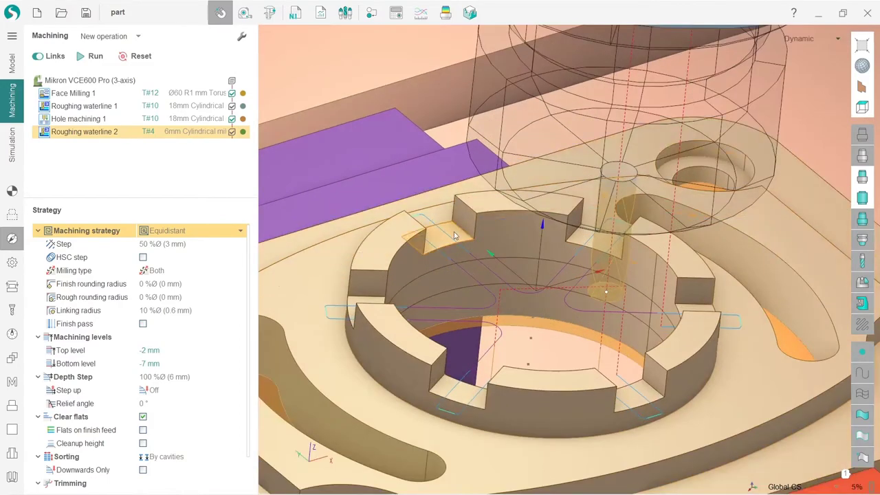
scroll(481, 220, down, 4)
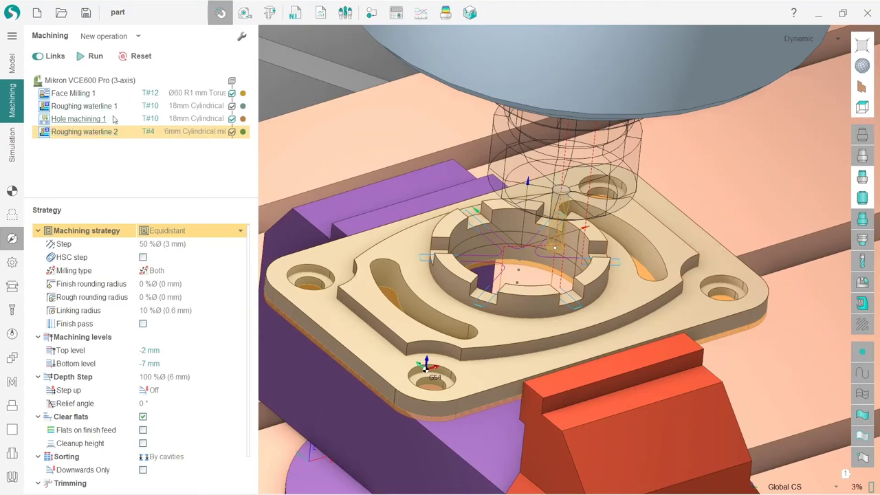
click(141, 56)
click(232, 131)
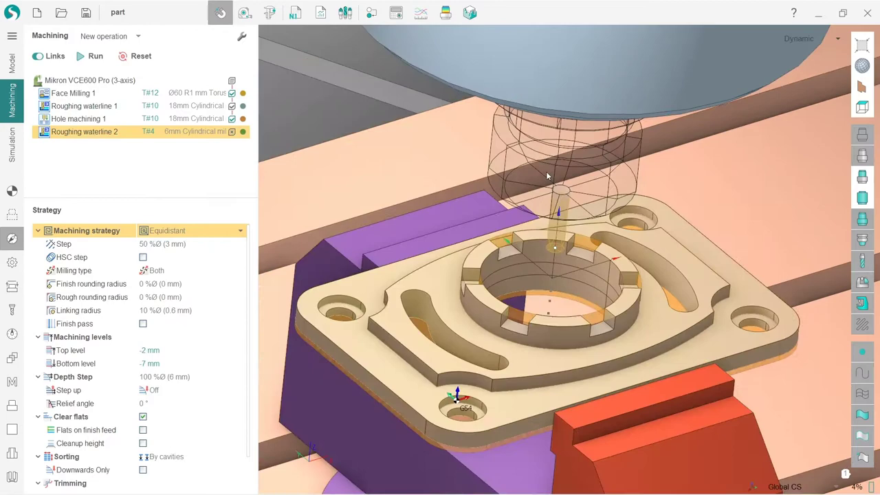
Add a 2D contouring operation after Roughing waterline 2.
scroll(545, 173, down, 5)
scroll(542, 219, up, 5)
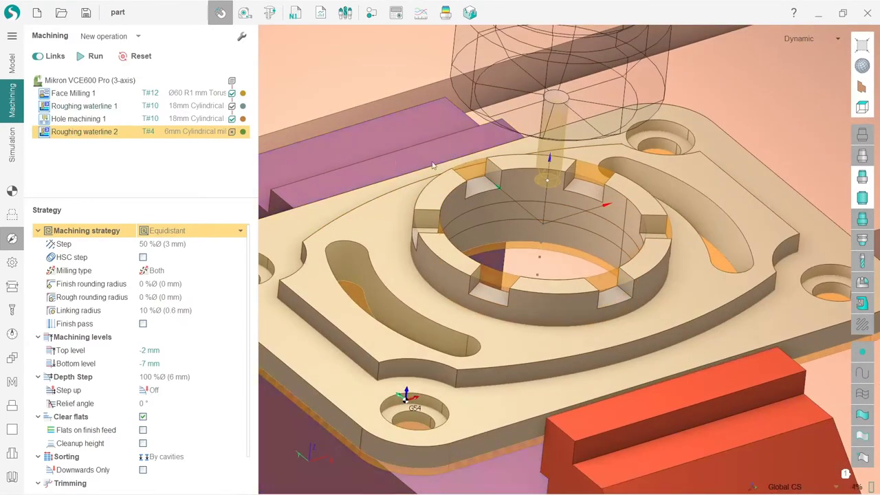
scroll(473, 198, down, 3)
scroll(472, 198, up, 3)
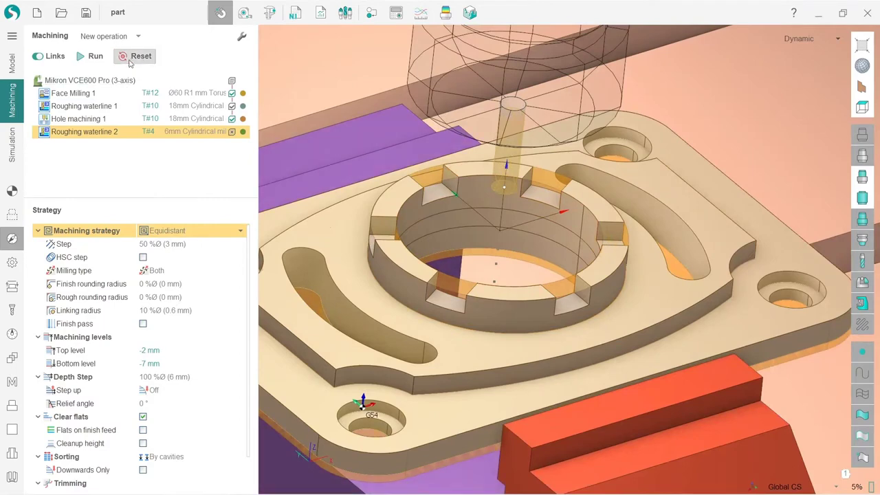
click(139, 40)
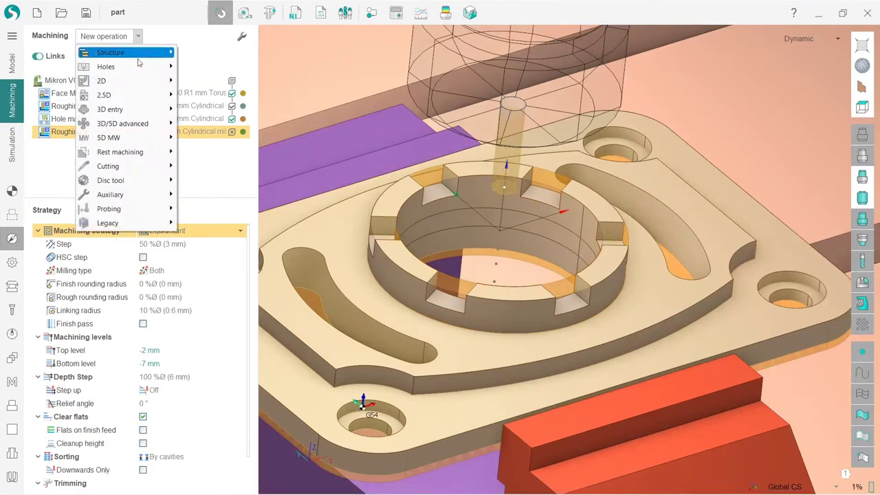
mouse_move(137, 81)
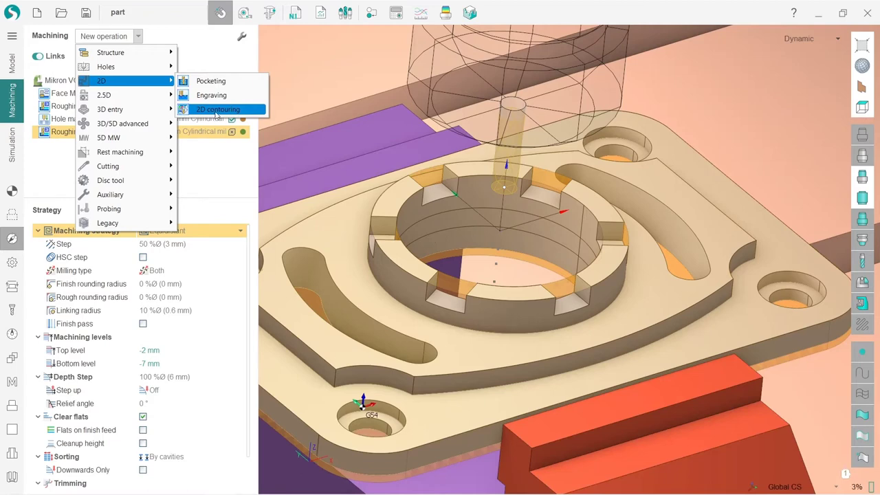
click(217, 110)
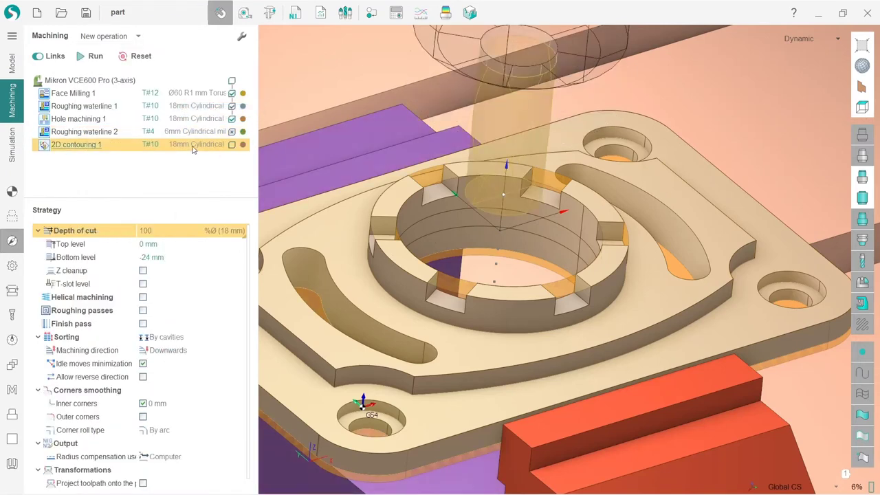
Assign the 6mm Cylindrical mill from the project tools to the 2D contouring operation.
click(194, 147)
click(361, 147)
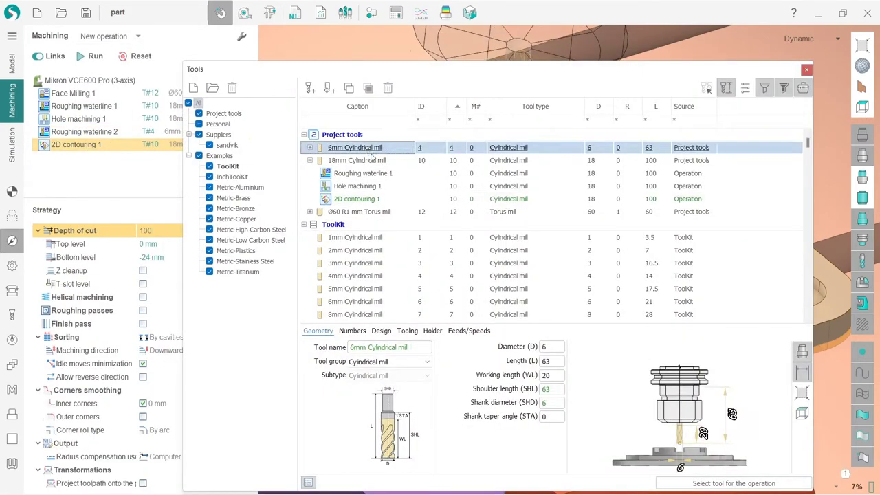
click(734, 483)
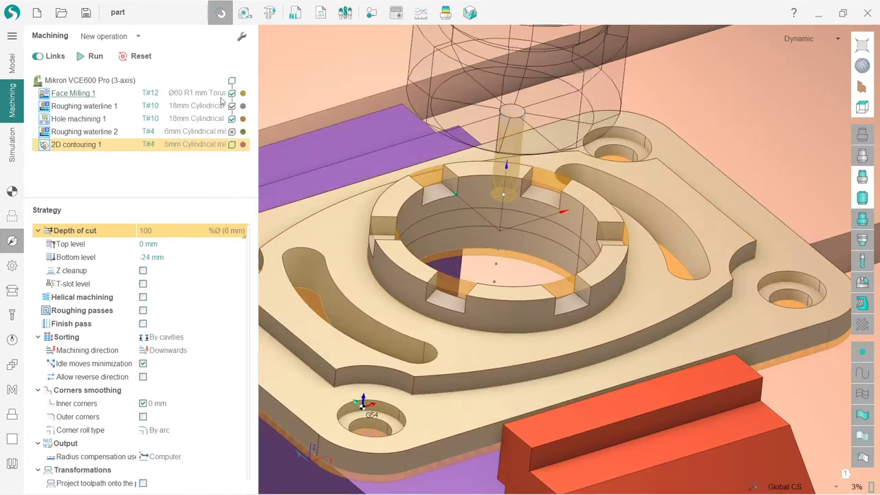
Try adding the two bottom side edges of the ring's front slot as curves in the contouring job assignment.
click(91, 56)
click(13, 218)
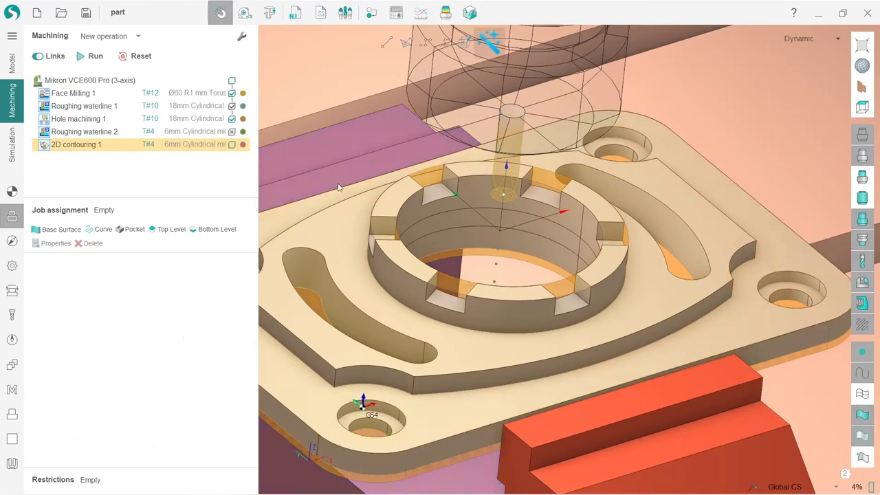
scroll(584, 294, up, 5)
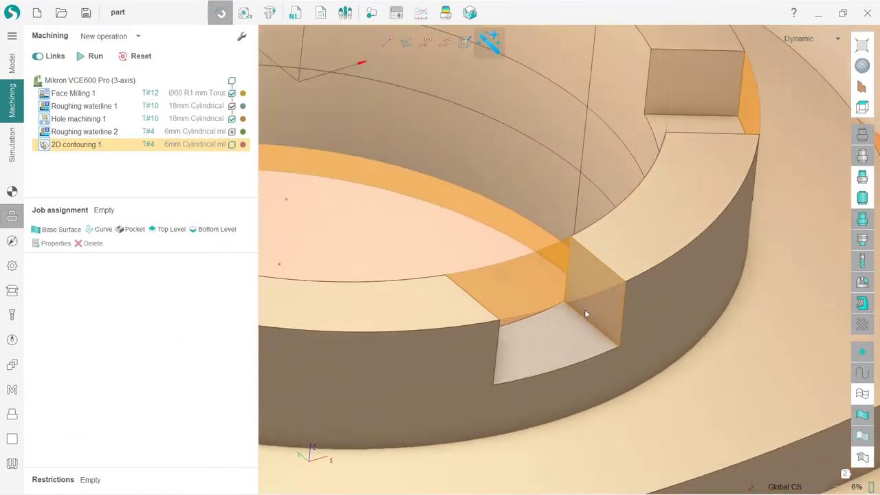
middle_drag(563, 334, 461, 343)
click(460, 340)
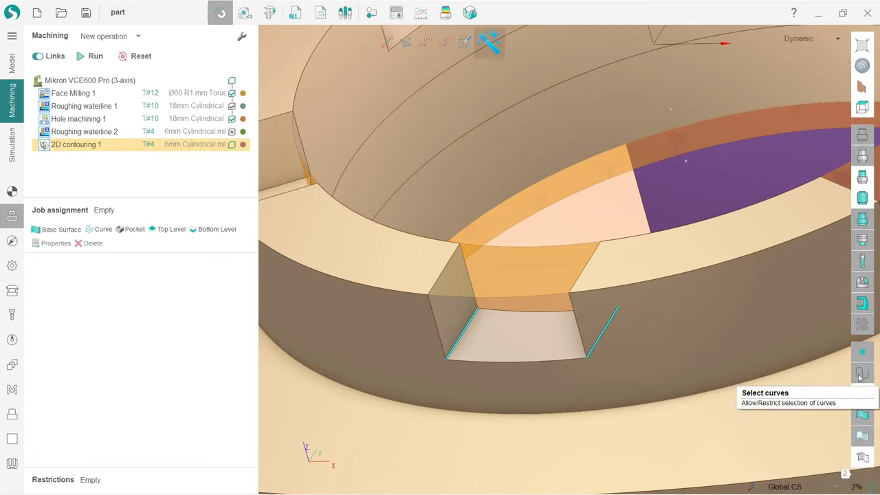
click(864, 465)
middle_drag(545, 324, 642, 304)
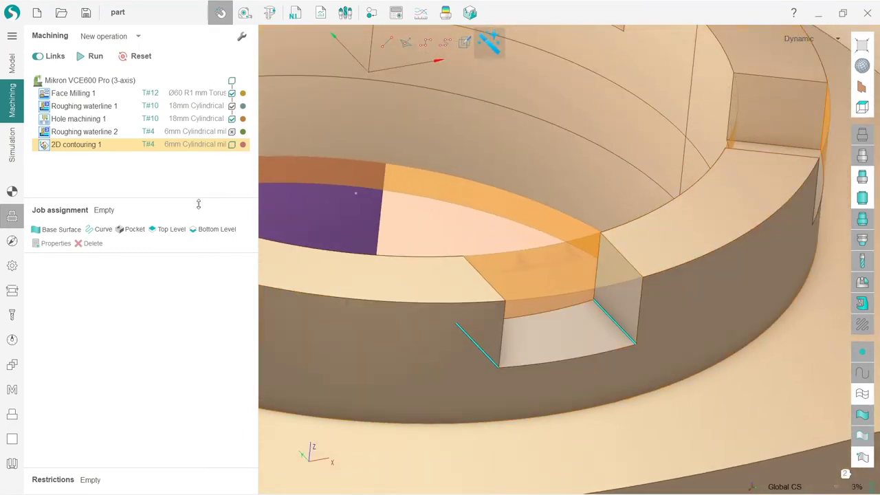
click(103, 229)
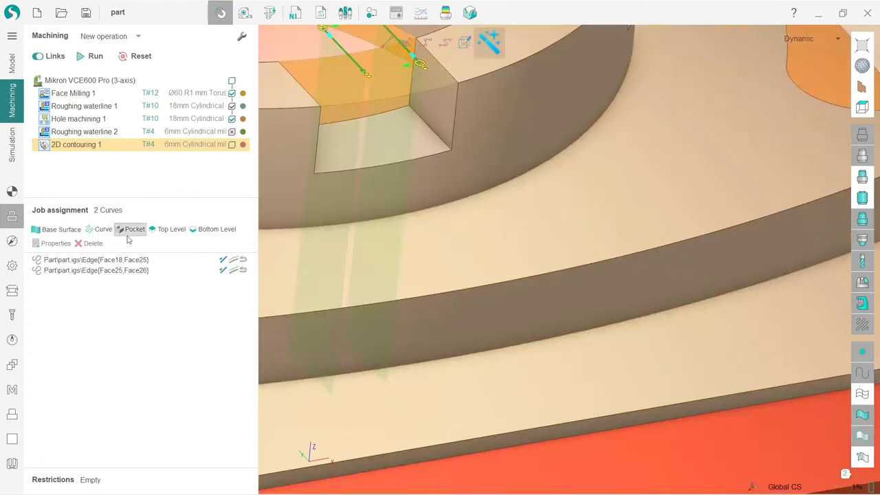
Hide the machine model and inspect the slot contours from several angles.
scroll(395, 157, down, 5)
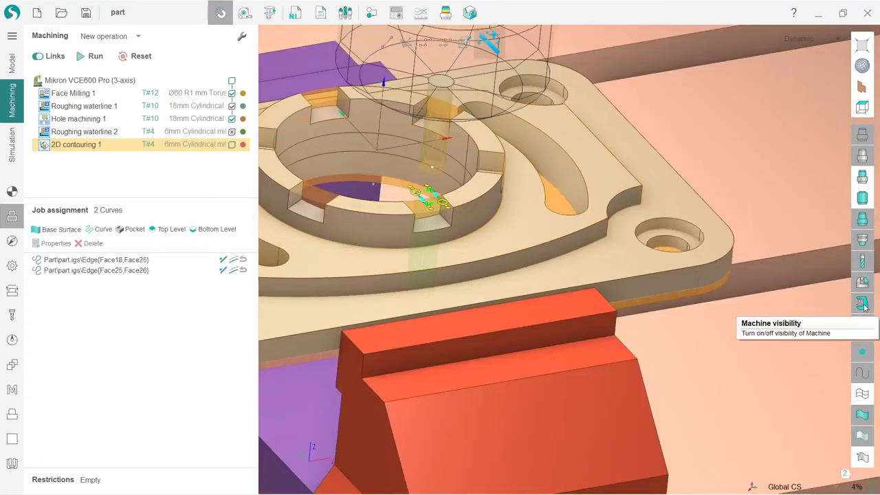
click(863, 303)
scroll(481, 238, up, 8)
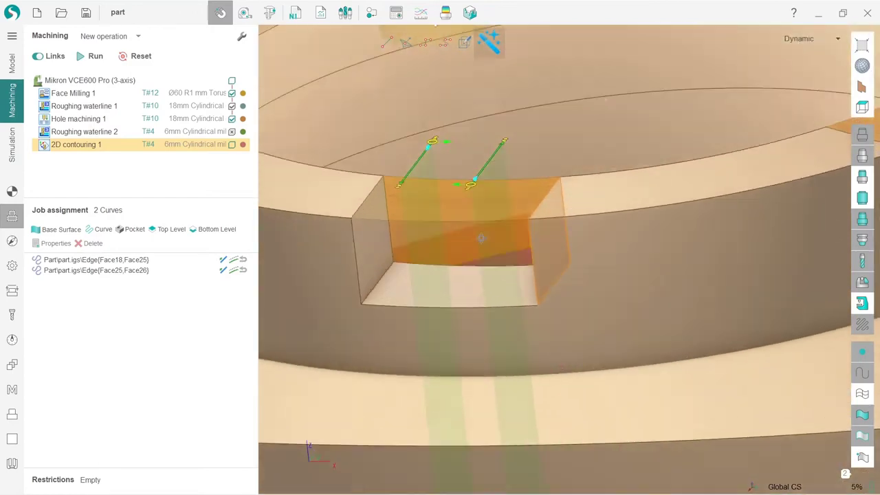
middle_drag(481, 237, 536, 227)
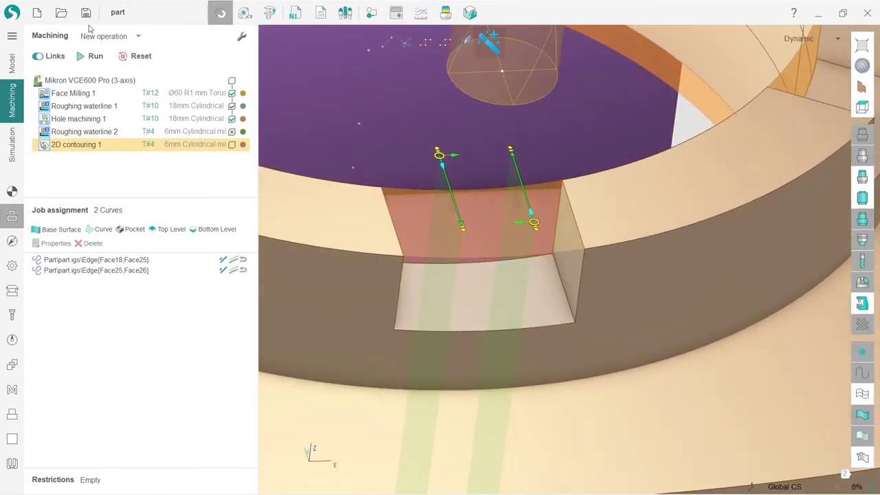
Delete both slot edge curves from the job assignment.
click(140, 58)
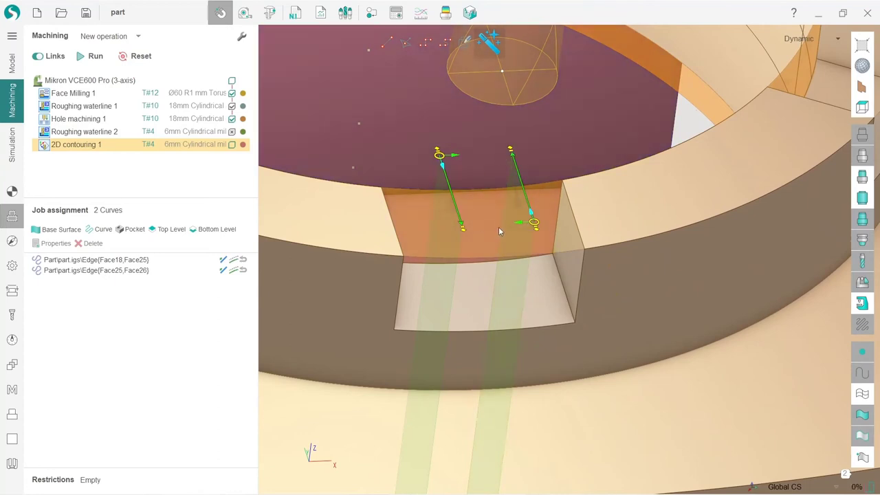
click(114, 259)
ctrl+click(110, 270)
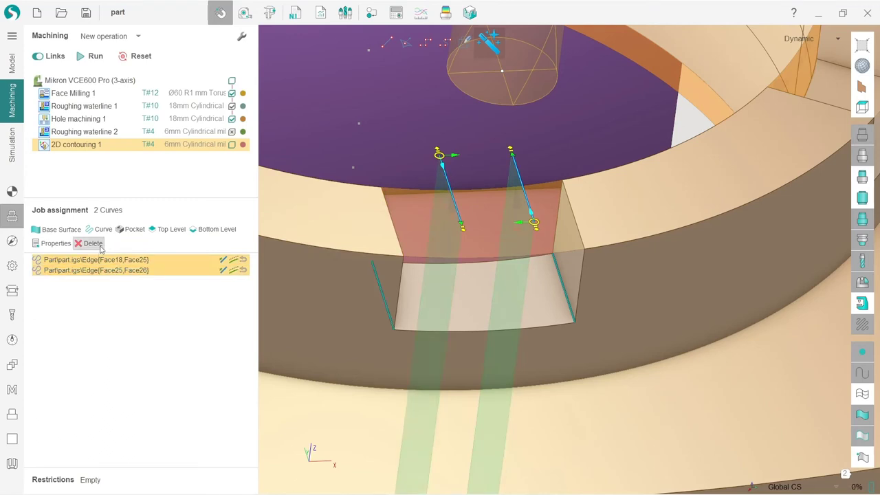
click(93, 243)
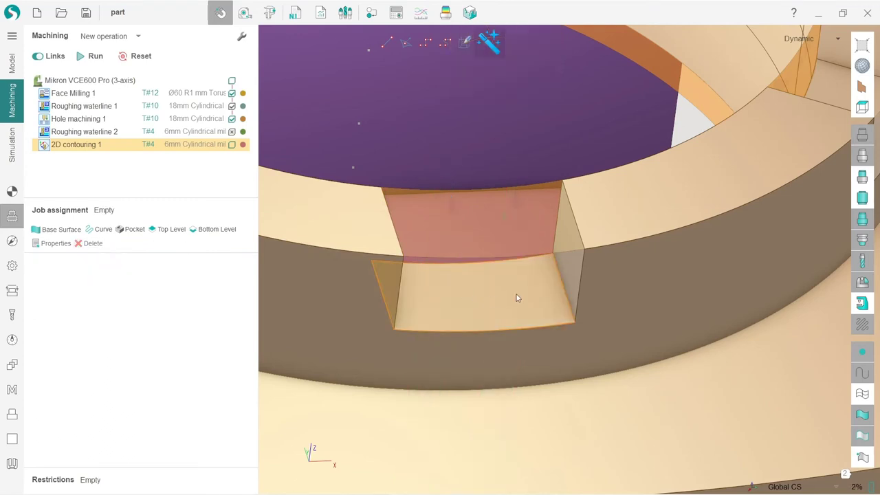
Add the two opposite side wall faces of the ring's front slot as curves in the job assignment.
middle_drag(518, 307, 392, 272)
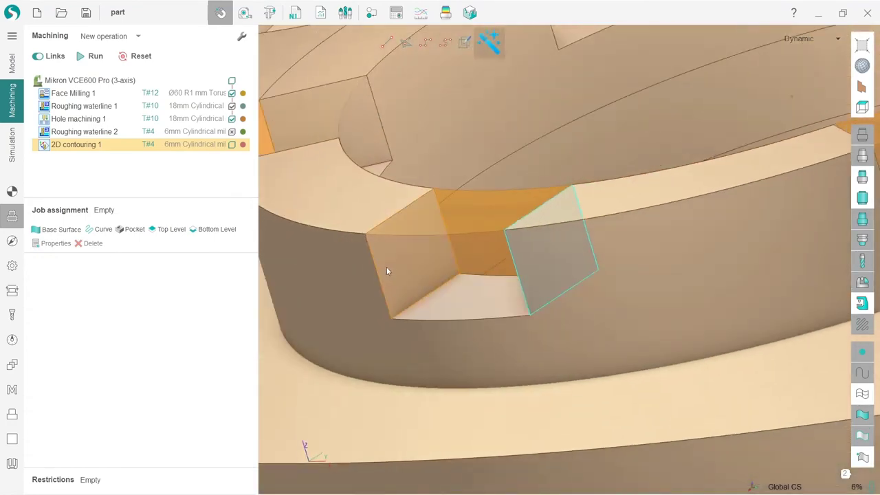
click(386, 268)
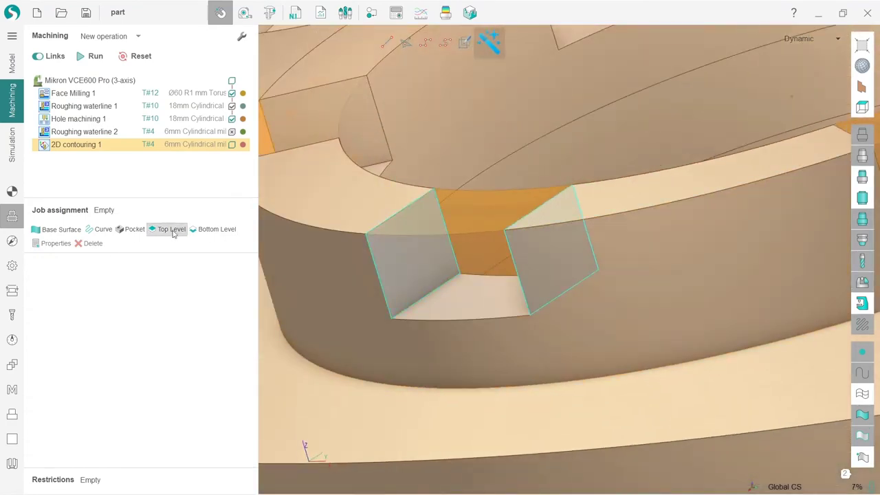
click(107, 232)
Examine from several angles how deep the slot wall contours extend through the part.
right_drag(543, 316, 519, 274)
scroll(575, 299, down, 5)
scroll(558, 303, up, 3)
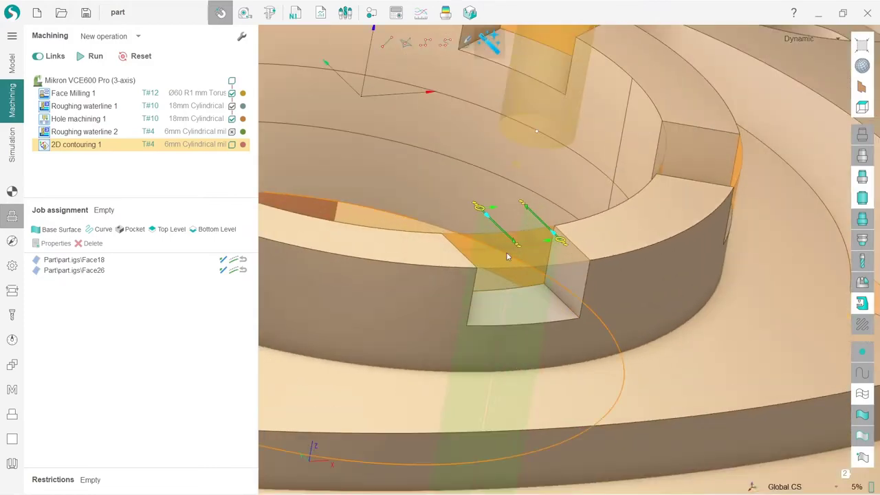
scroll(506, 251, down, 6)
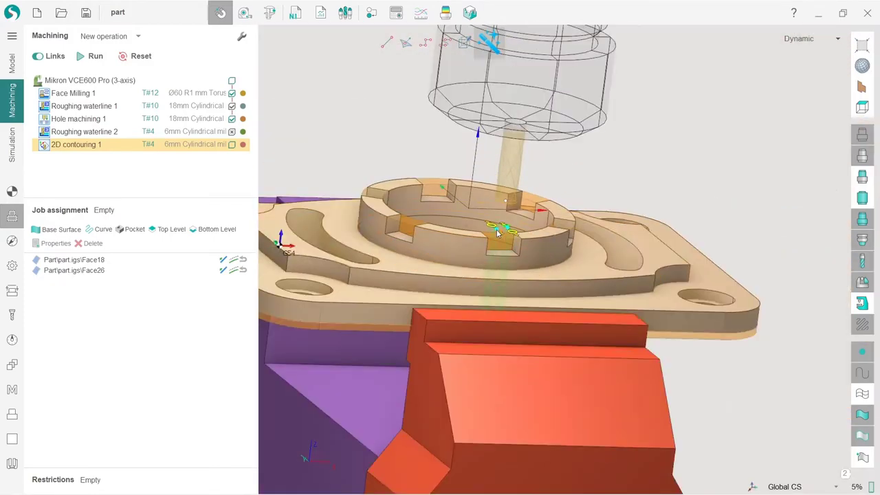
right_drag(465, 318, 367, 340)
scroll(367, 340, up, 8)
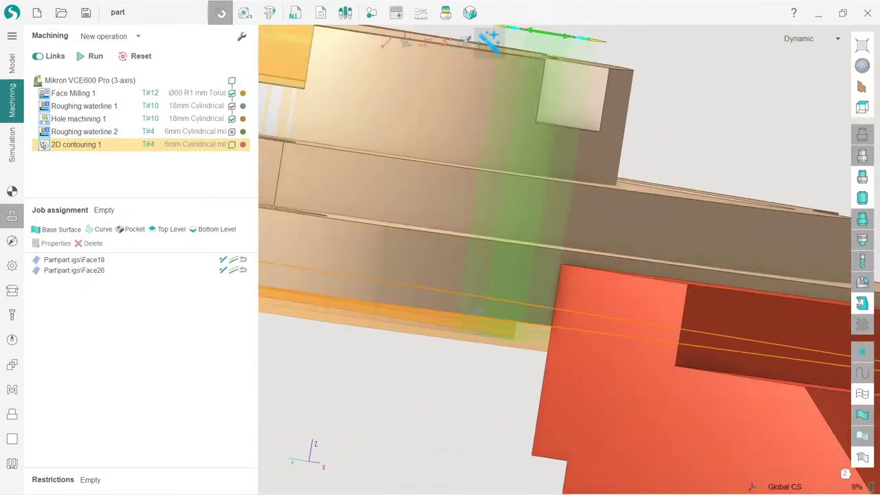
right_drag(479, 312, 518, 348)
double_click(518, 348)
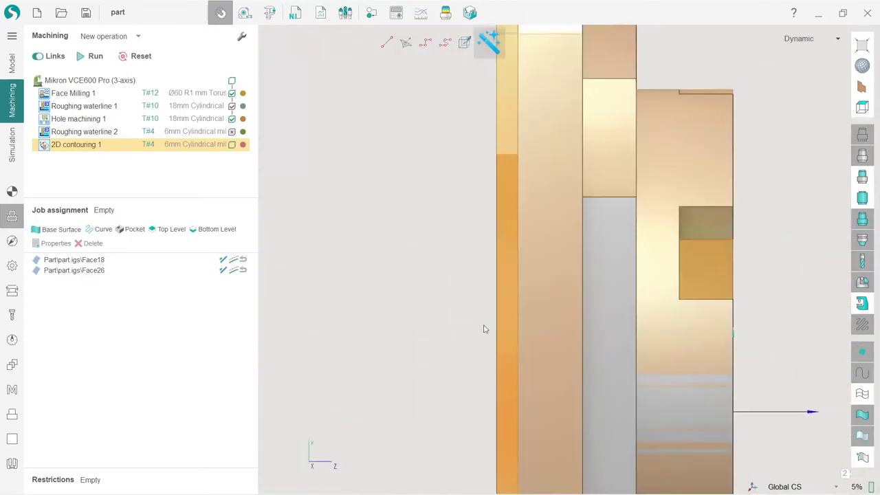
scroll(445, 299, down, 5)
right_drag(487, 405, 463, 265)
scroll(474, 268, down, 2)
scroll(527, 364, up, 2)
mouse_move(528, 368)
right_down()
mouse_move(609, 350)
mouse_move(564, 347)
mouse_move(538, 362)
right_up()
scroll(536, 344, up, 5)
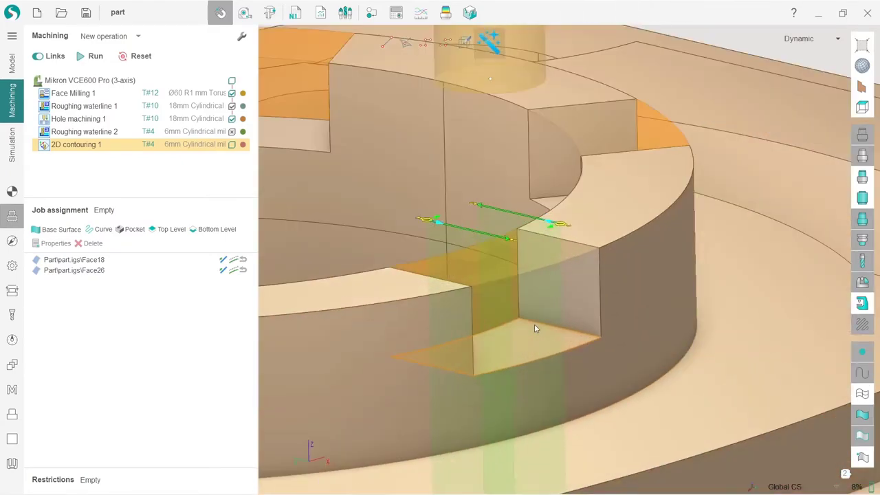
Inspect the top level and bottom level planes in the contouring operation's strategy.
click(12, 242)
click(75, 244)
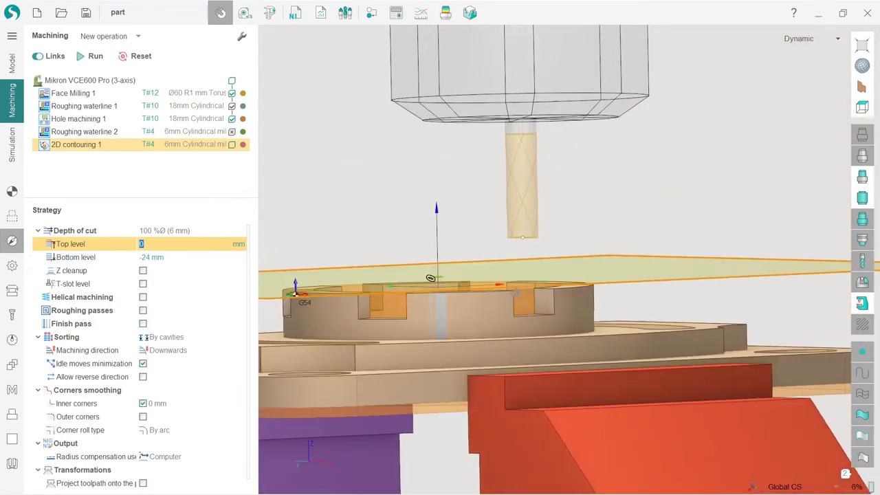
click(148, 257)
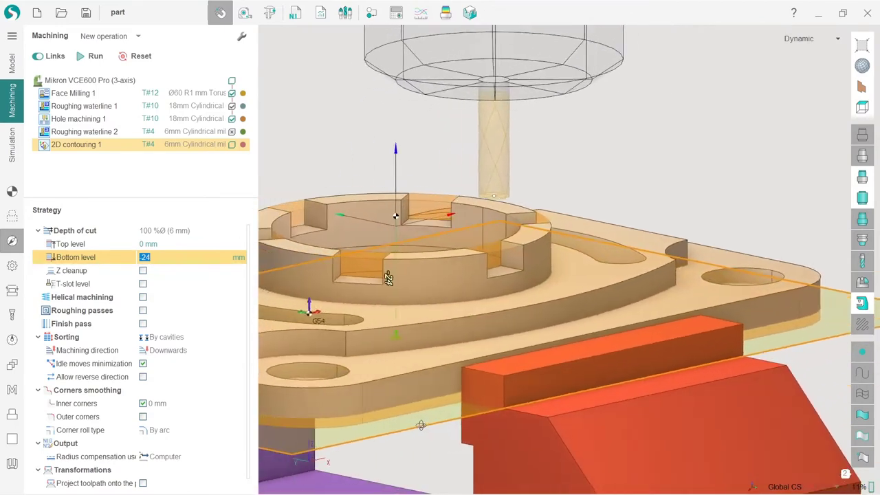
Assign the floor face of the ring's front slot as the bottom level of the contouring job.
click(14, 219)
scroll(510, 265, up, 6)
middle_drag(509, 265, 488, 296)
click(483, 294)
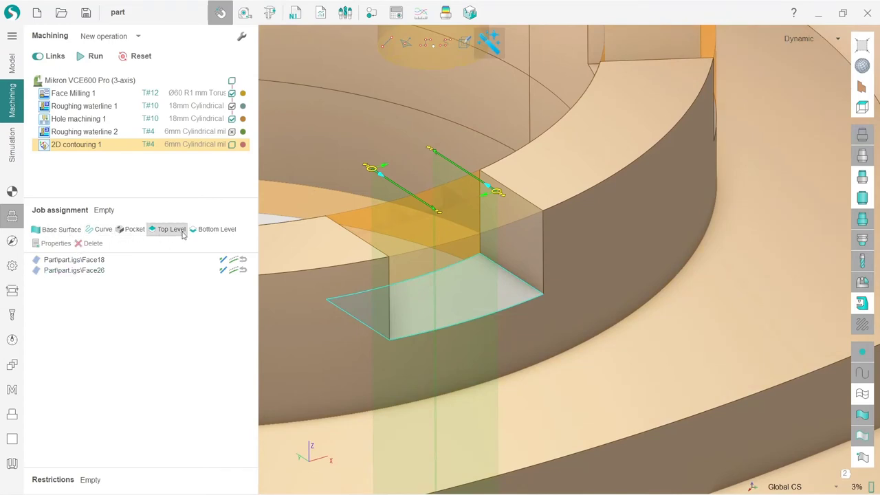
Assign the ring's upper face beside the slot as the top level and check the contours from the side.
click(300, 249)
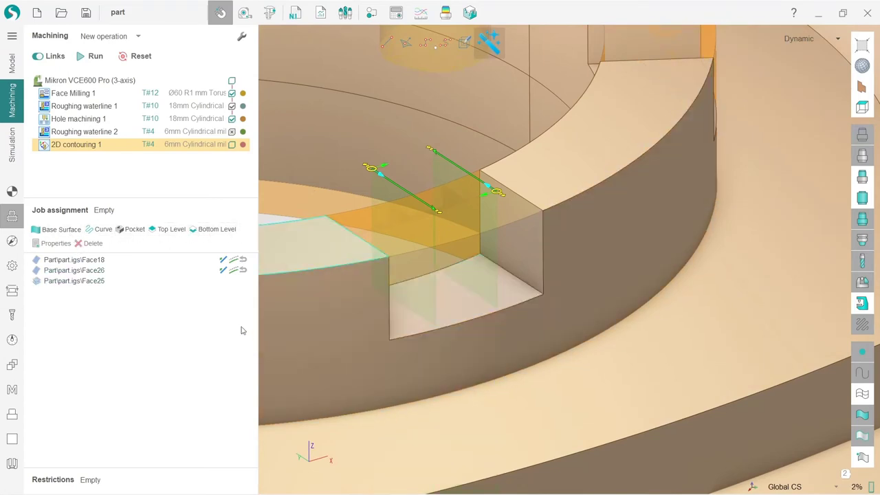
click(160, 235)
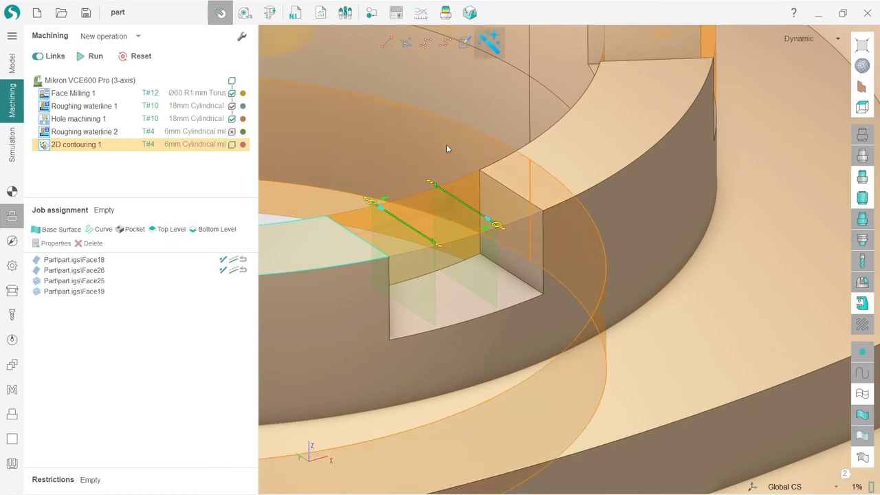
middle_drag(566, 259, 467, 243)
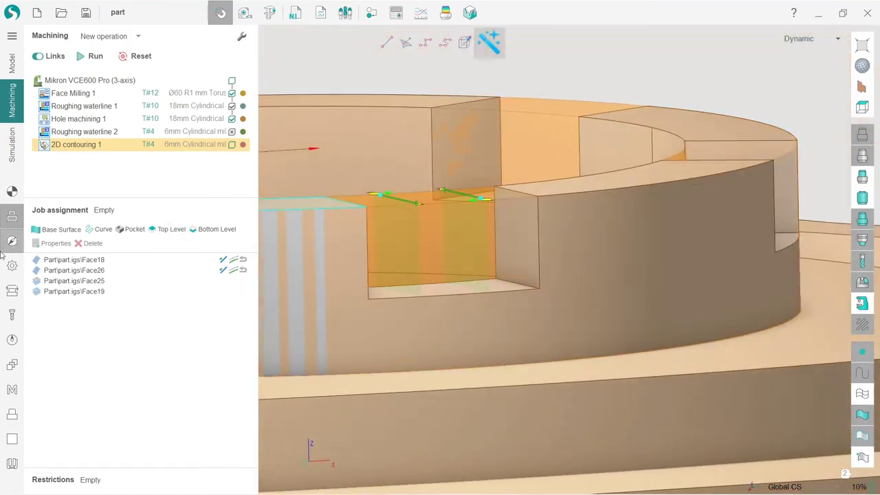
Compare the contouring operation's top level and bottom level planes with the ring's upper face and the slot floor.
click(12, 241)
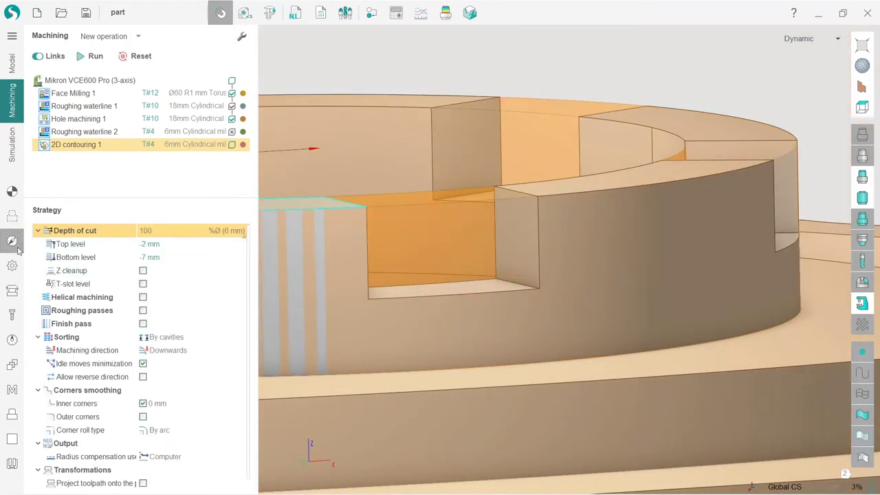
click(71, 243)
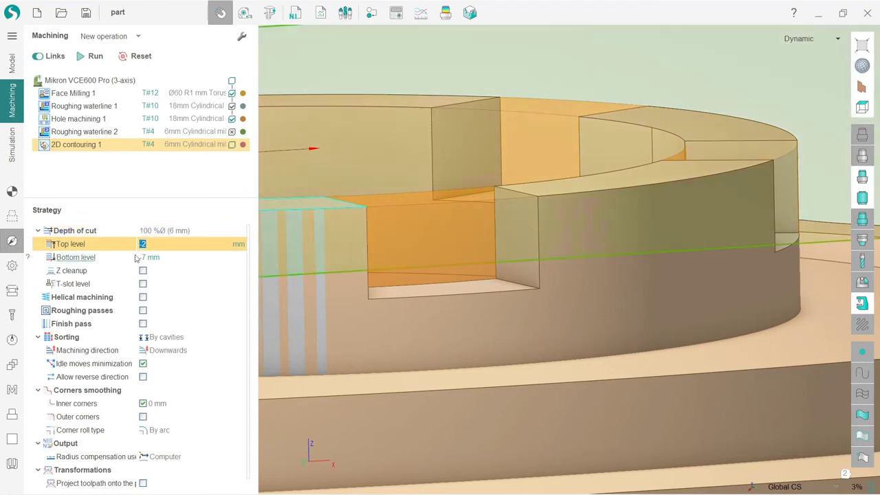
click(77, 257)
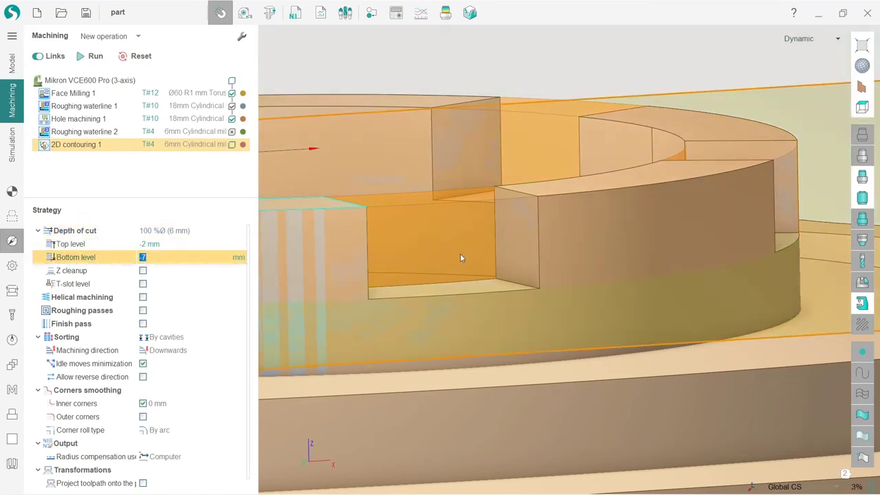
scroll(471, 252, down, 6)
middle_drag(518, 271, 509, 234)
middle_drag(418, 247, 416, 201)
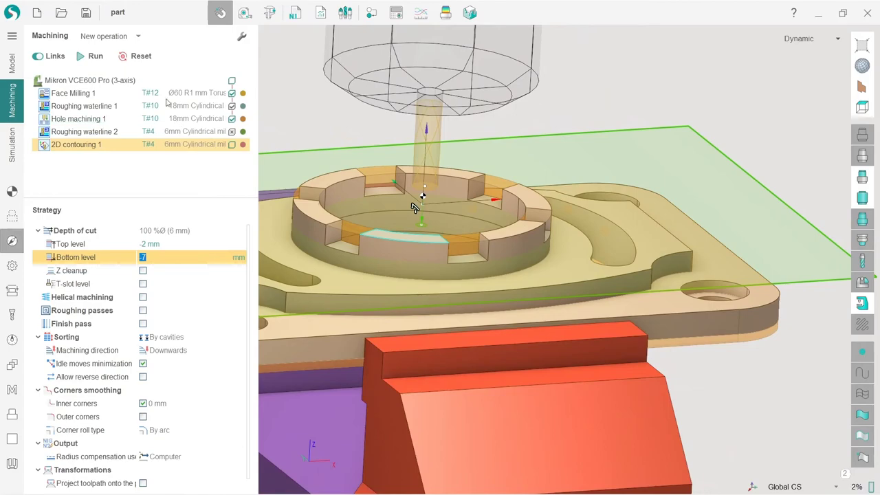
Return to the job assignment, view the front slot from above, and hide the tool and fixtures.
click(12, 215)
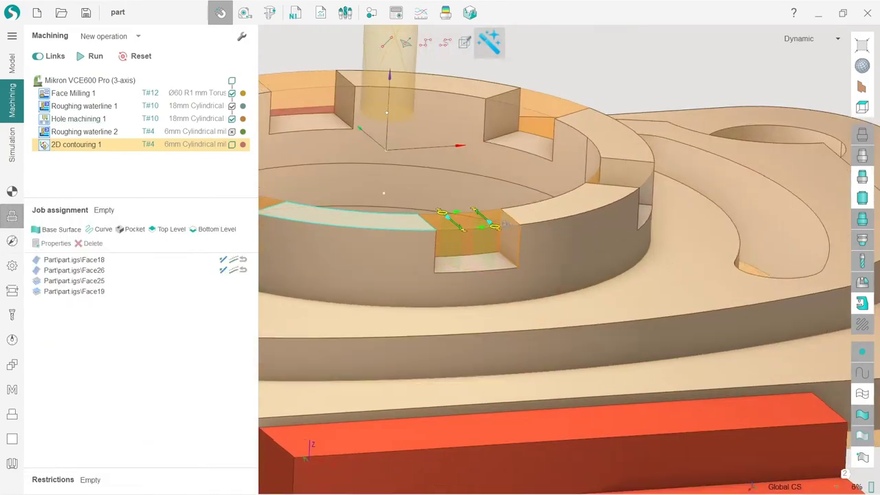
middle_drag(493, 226, 506, 256)
scroll(465, 223, up, 2)
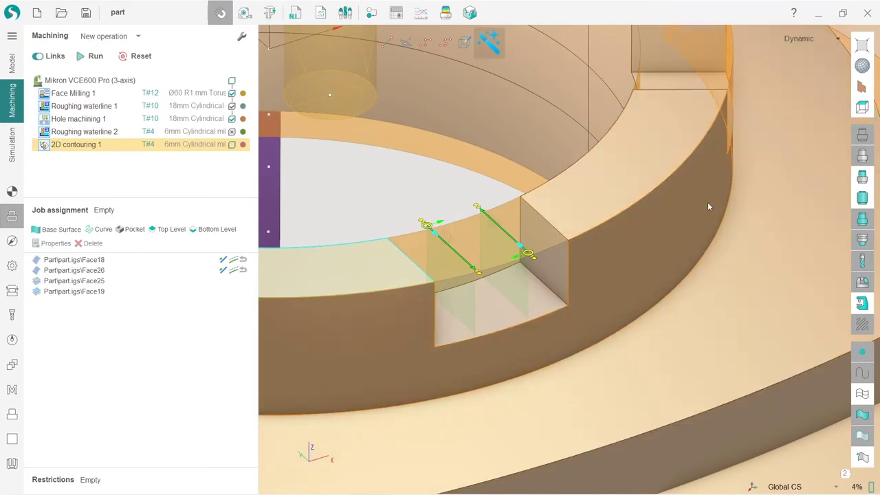
middle_drag(695, 178, 681, 200)
key(ctrl+5)
scroll(610, 246, down, 7)
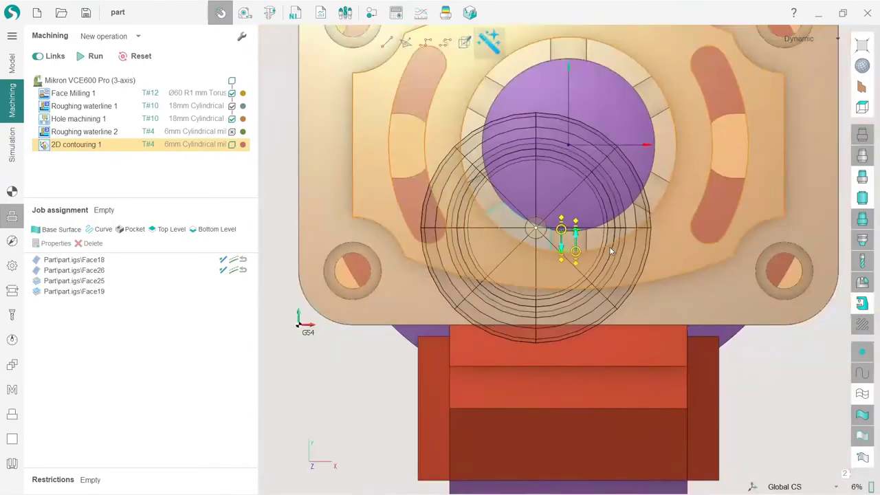
scroll(603, 235, up, 5)
scroll(519, 217, up, 2)
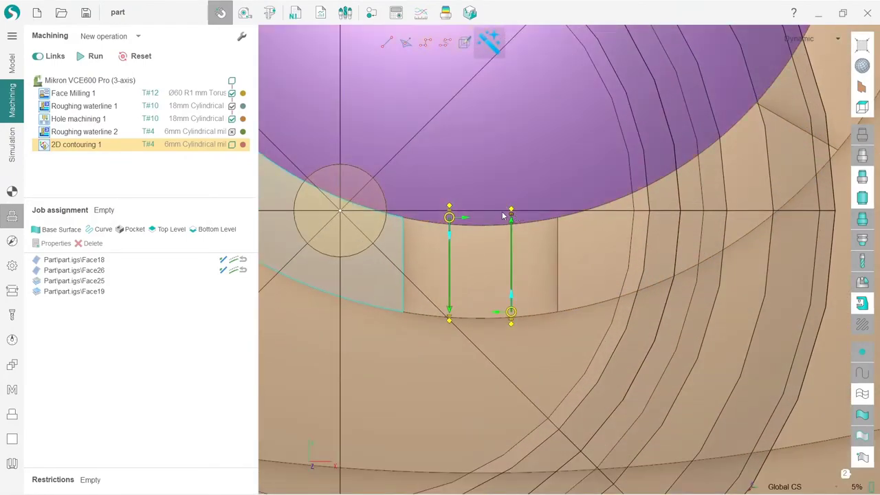
click(862, 239)
click(861, 261)
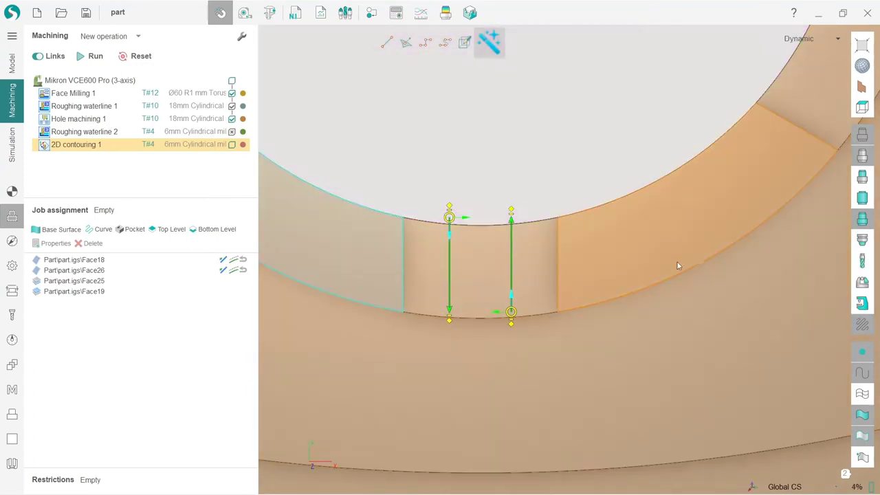
Hide the workpiece so that only the finished part and its two slot contours are displayed.
scroll(520, 199, down, 2)
scroll(546, 258, down, 3)
scroll(546, 250, up, 4)
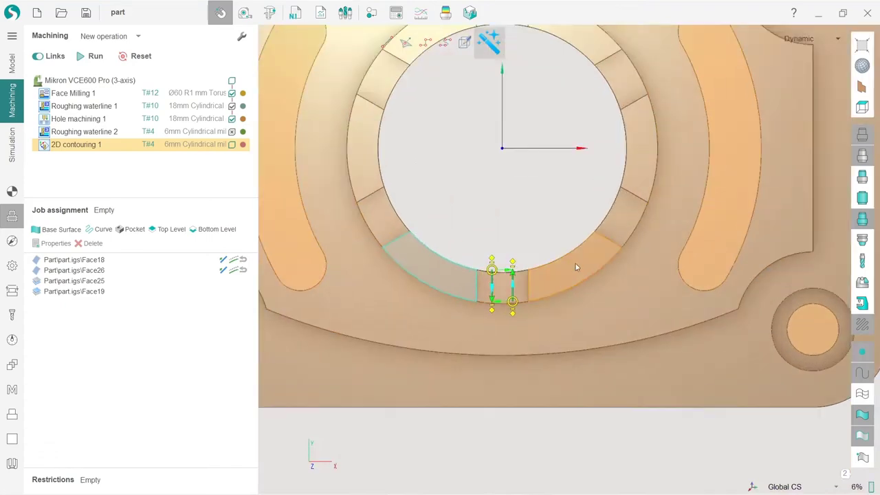
click(862, 222)
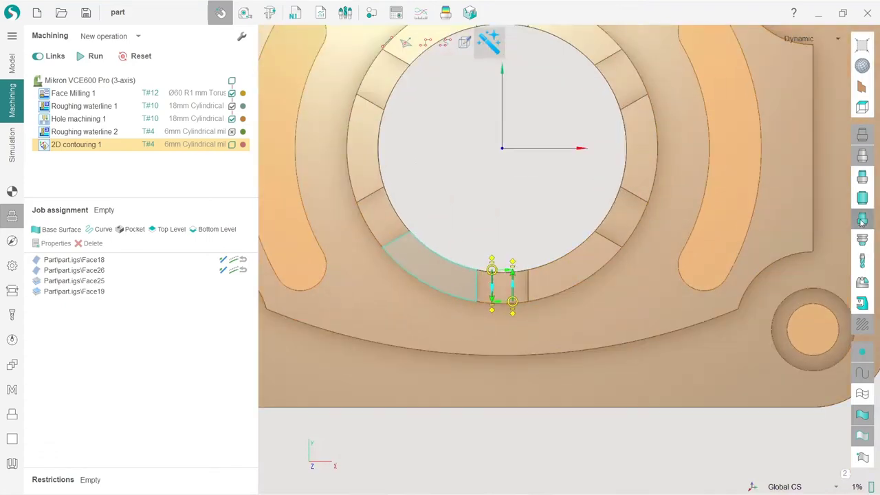
click(862, 222)
click(862, 222)
click(862, 222)
click(859, 221)
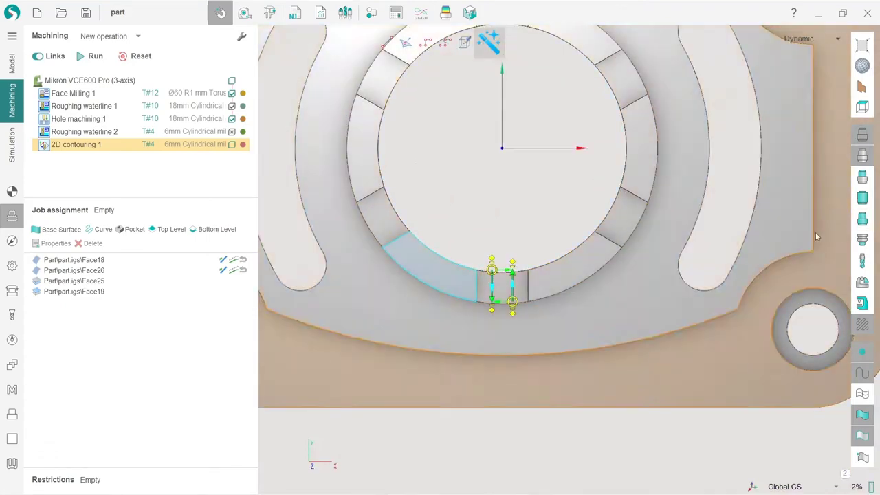
Try reversing the machining direction of the front slot's left wall contour and return it to its original direction.
scroll(563, 299, up, 4)
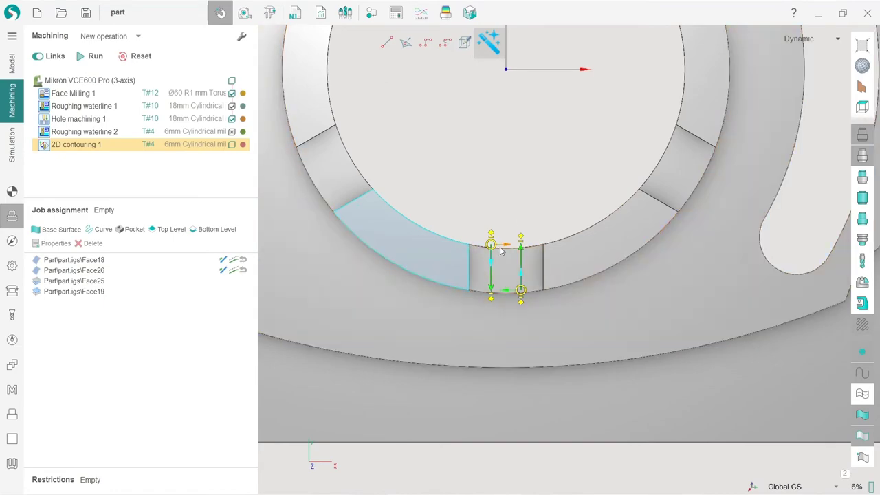
middle_drag(506, 335, 517, 275)
scroll(474, 213, up, 4)
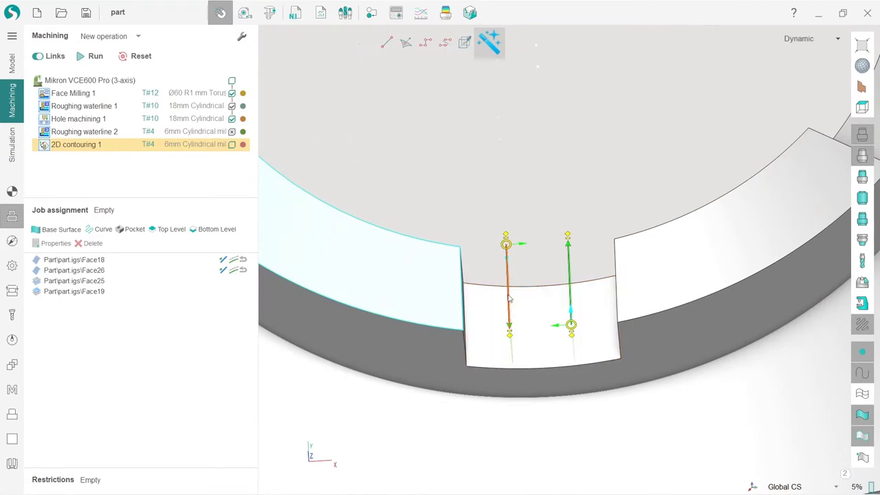
middle_drag(514, 337, 544, 341)
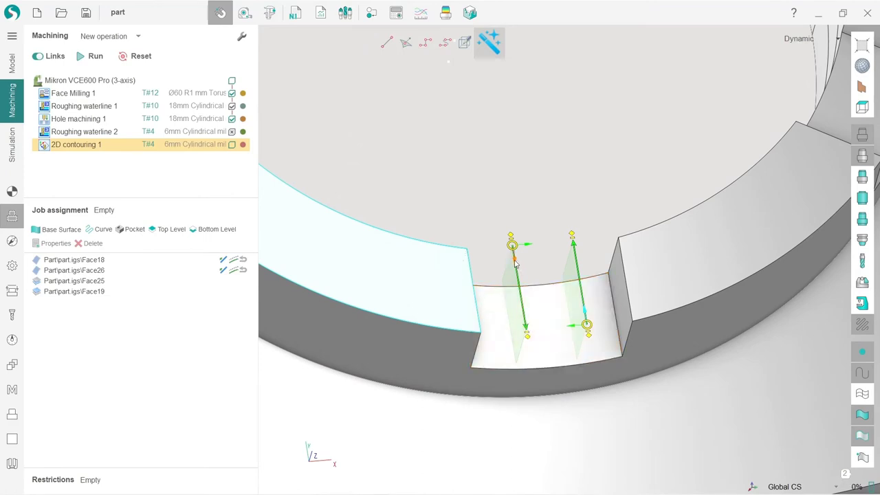
drag(514, 264, 526, 329)
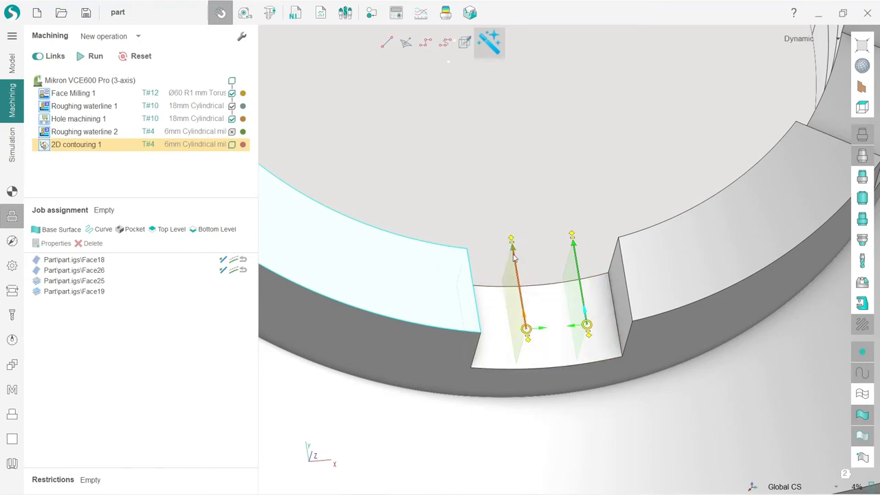
click(525, 327)
click(514, 260)
click(524, 318)
Reverse the front slot's right wall contour so it starts at the bore and runs toward the ring's outside.
click(586, 317)
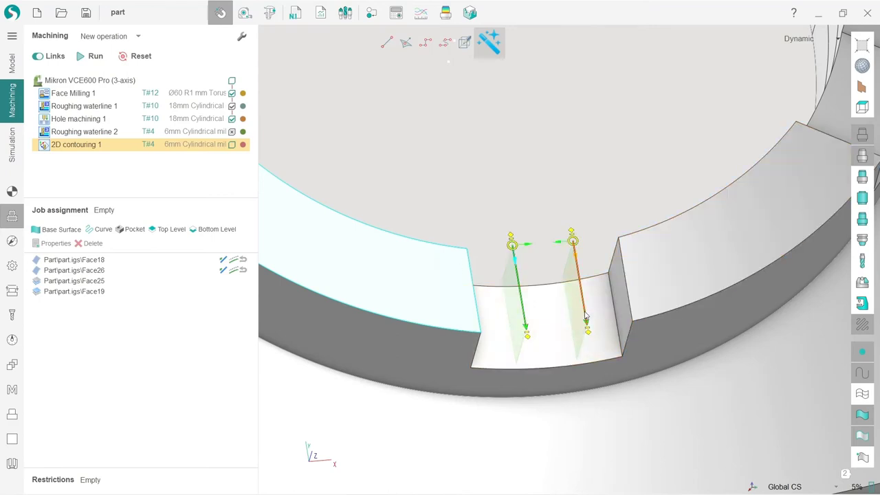
click(574, 258)
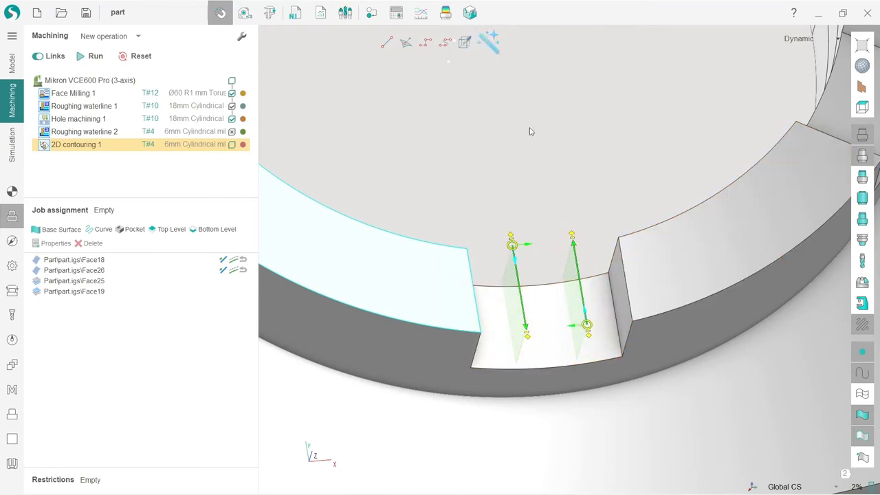
click(586, 316)
click(586, 316)
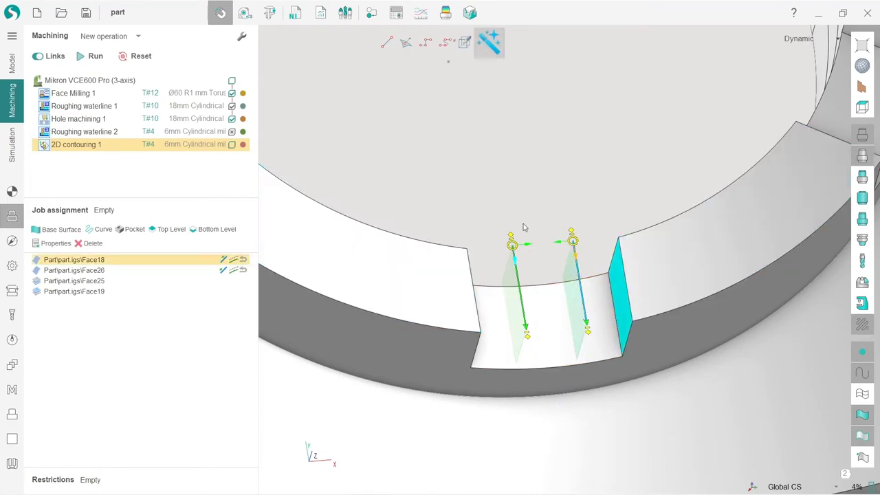
click(567, 191)
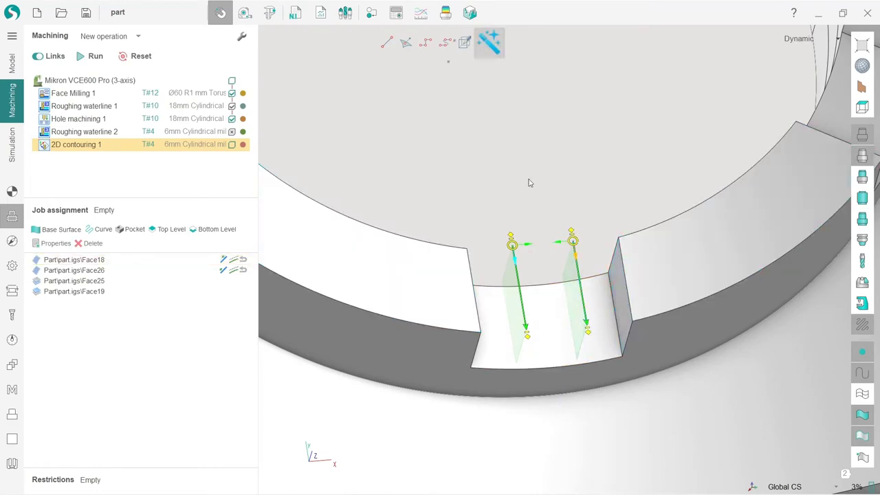
Try placing both slot wall contours on the opposite side and directly on the walls, and return them to the inside of the slot.
click(527, 246)
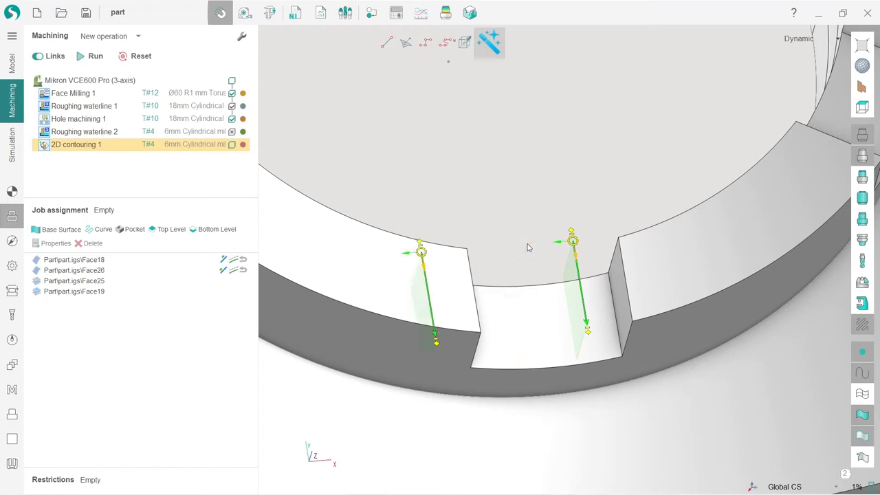
click(555, 247)
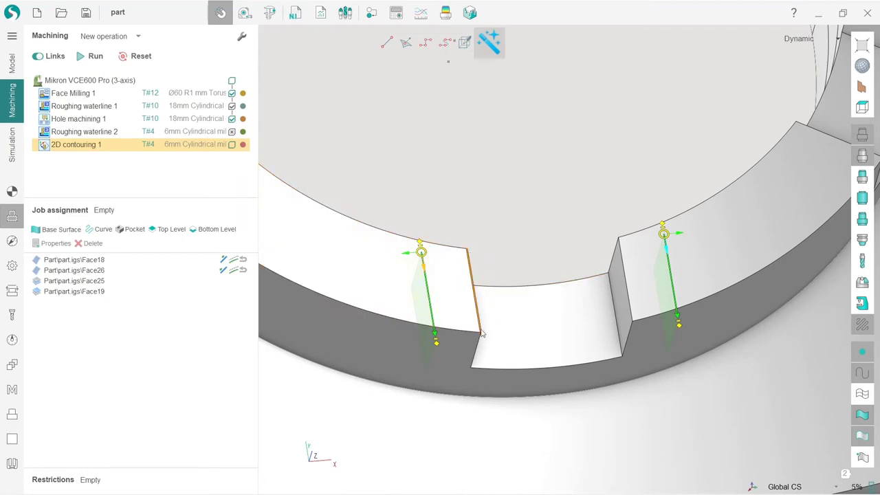
click(416, 255)
click(654, 193)
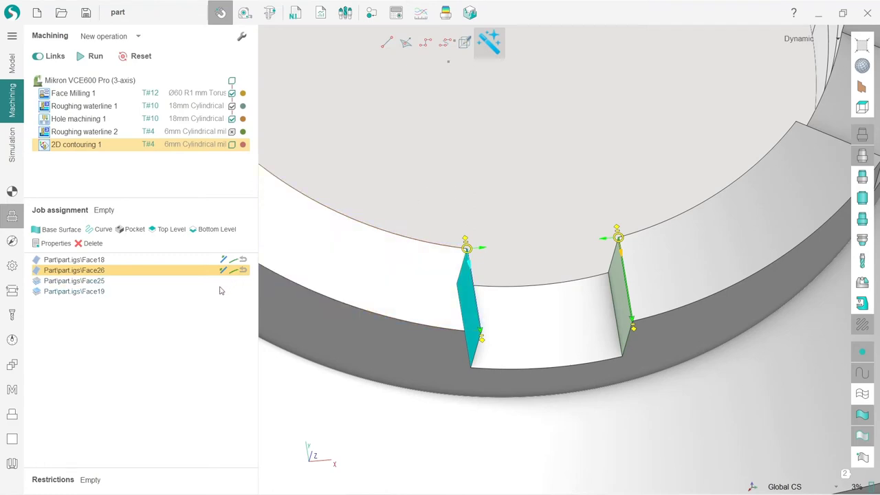
click(234, 271)
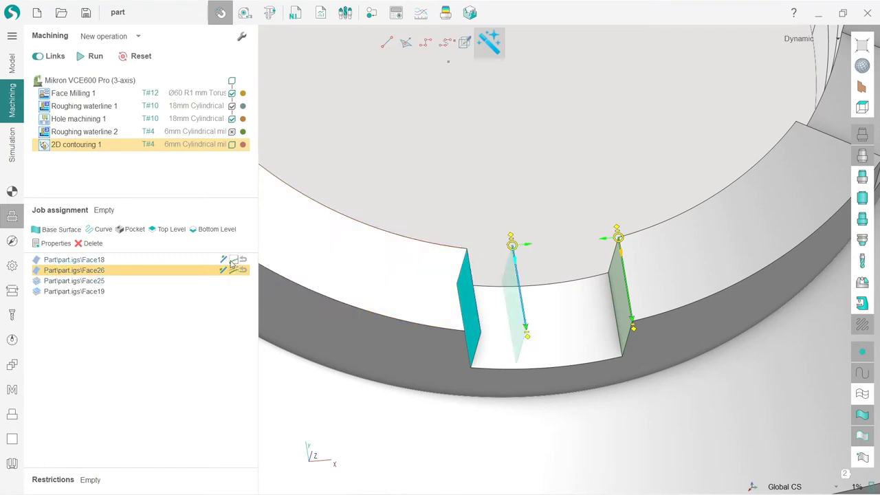
click(232, 260)
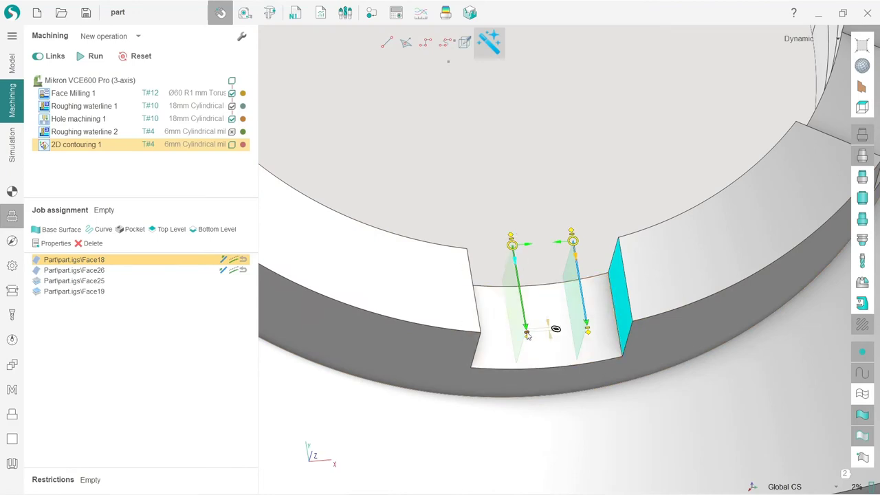
Try a 5.2 mm entry and exit overlap on both slot contours, check it in the Links/Leads settings, and reset both overlaps to 0 mm.
drag(526, 334, 538, 404)
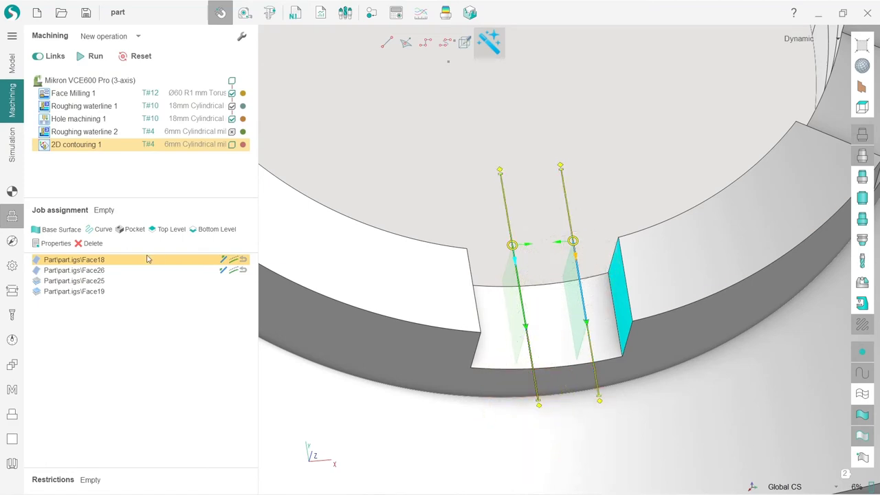
click(12, 244)
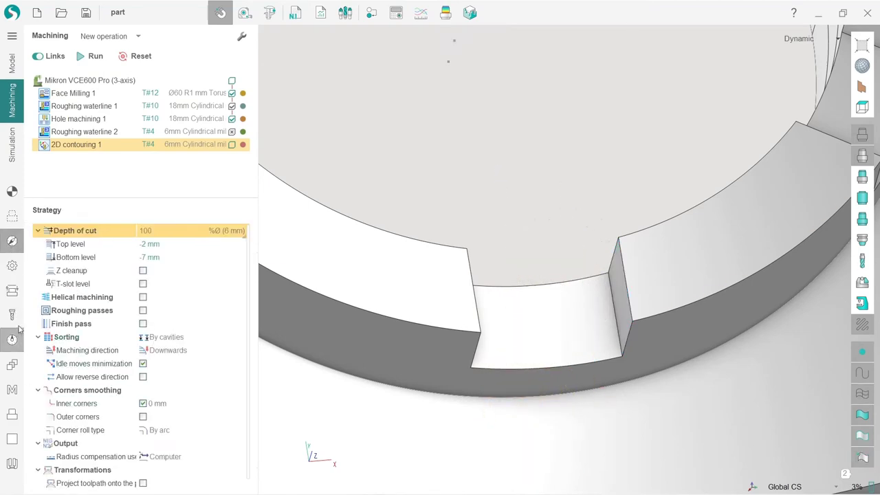
click(12, 290)
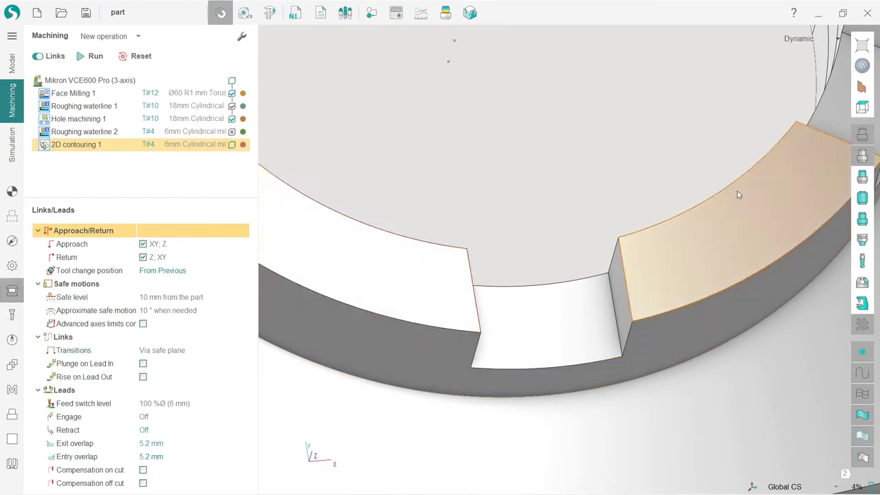
click(863, 184)
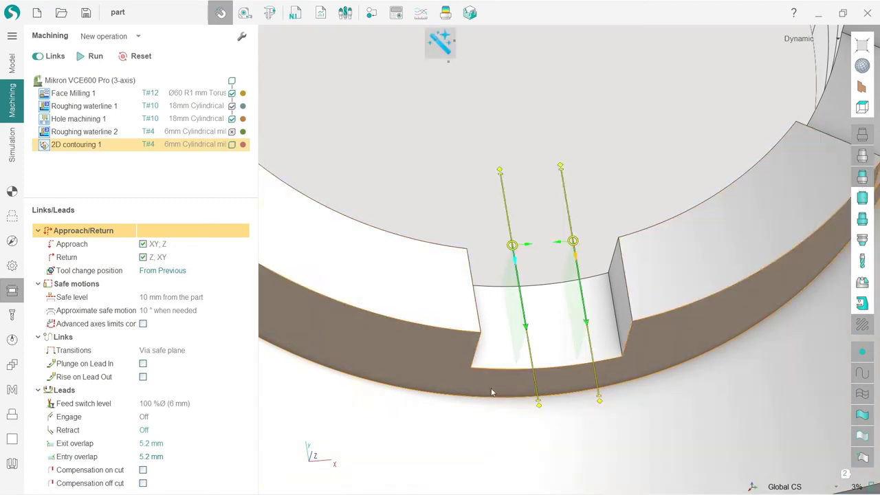
drag(538, 403, 526, 335)
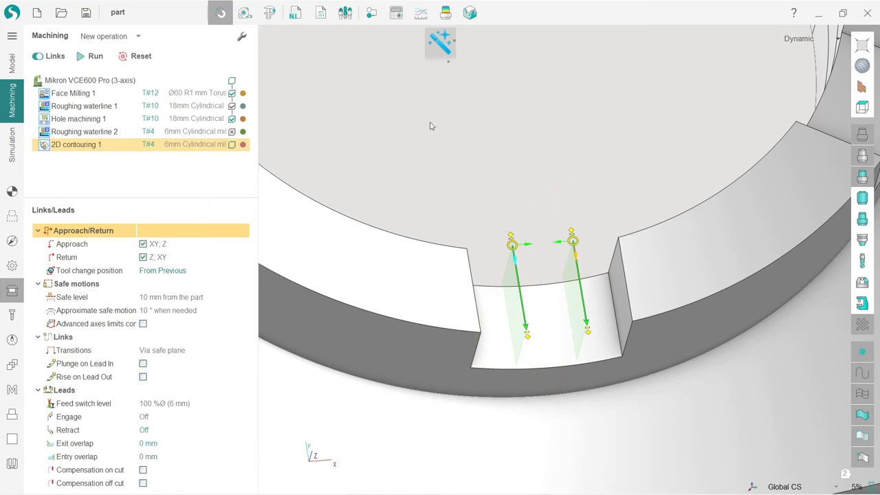
Add arc engage and retract leads of about 9.5 mm radius and 45° to both slot contours, editing similar features together.
click(441, 45)
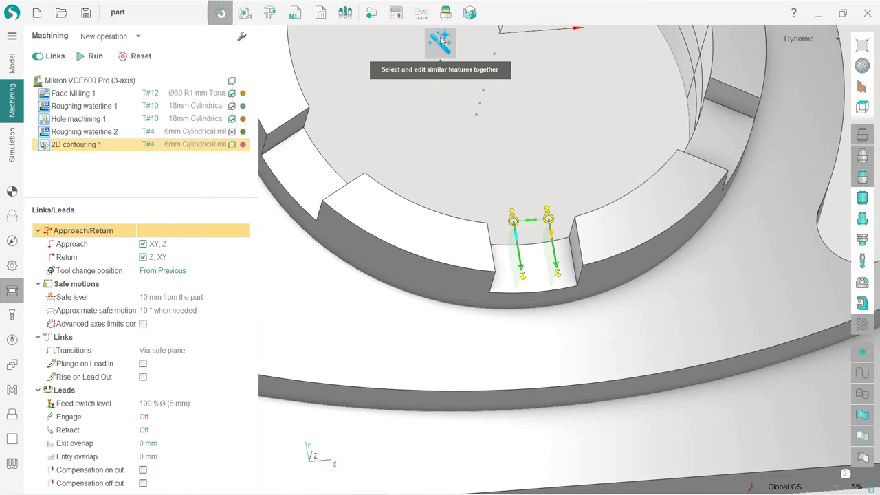
scroll(521, 274, up, 3)
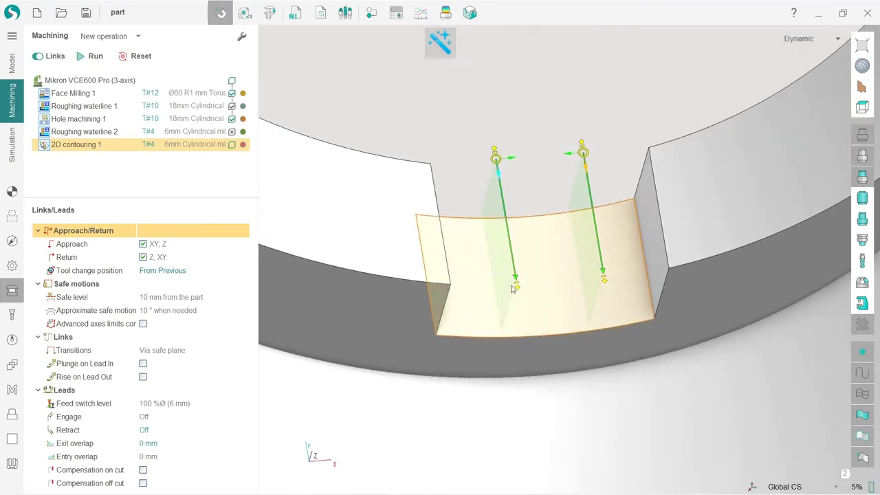
mouse_move(517, 285)
mouse_down()
mouse_move(526, 354)
mouse_move(523, 298)
mouse_move(543, 279)
mouse_move(523, 318)
mouse_move(516, 283)
mouse_move(526, 346)
mouse_move(516, 283)
mouse_up()
click(440, 42)
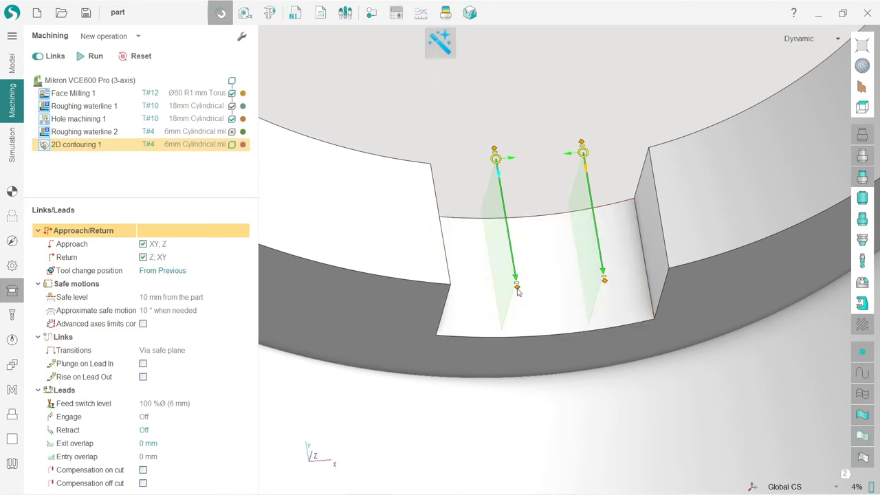
drag(518, 292, 463, 417)
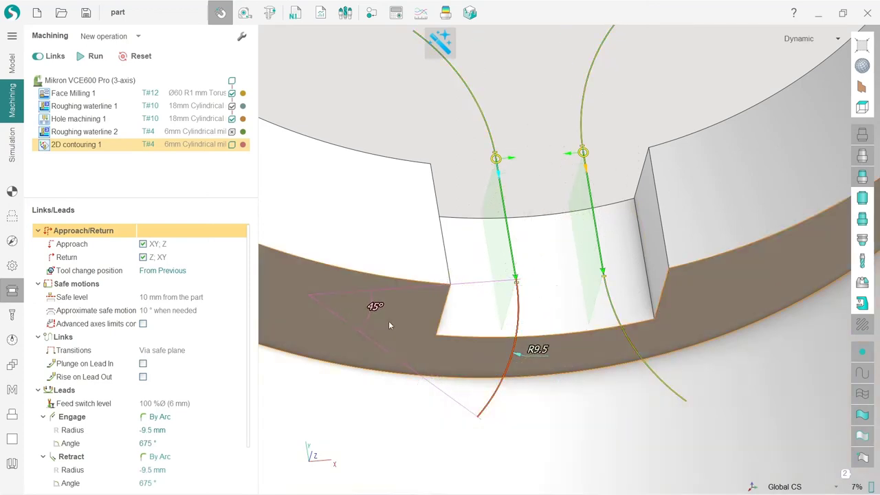
click(374, 311)
click(479, 415)
click(375, 308)
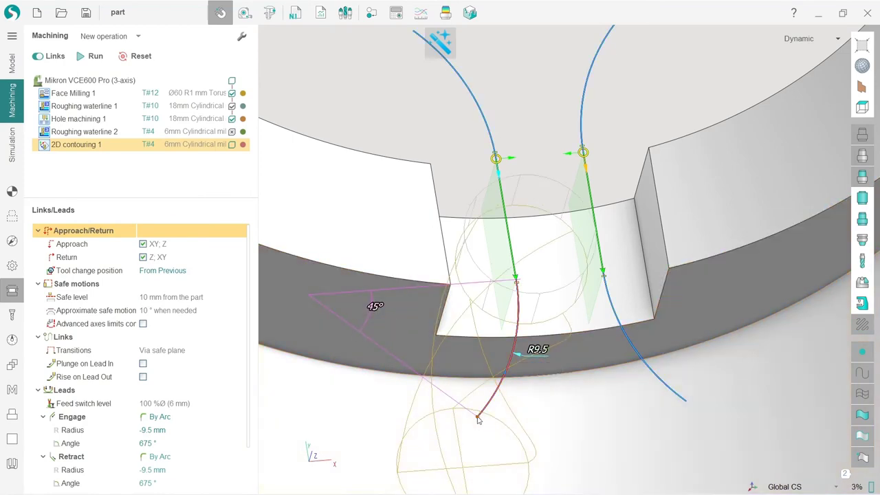
Set the arc lead radius of both slot contours to 6.4 mm for the engage and retract moves.
mouse_move(479, 416)
mouse_down()
mouse_move(490, 374)
mouse_move(412, 392)
mouse_move(334, 389)
mouse_move(288, 374)
mouse_move(344, 440)
mouse_move(497, 406)
mouse_move(461, 422)
mouse_move(473, 426)
mouse_up()
scroll(443, 66, down, 3)
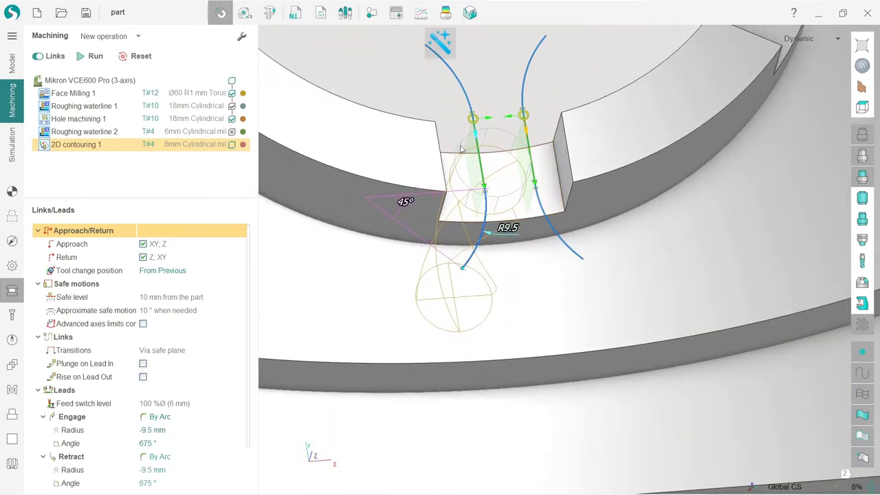
key(KP_5)
drag(442, 305, 444, 277)
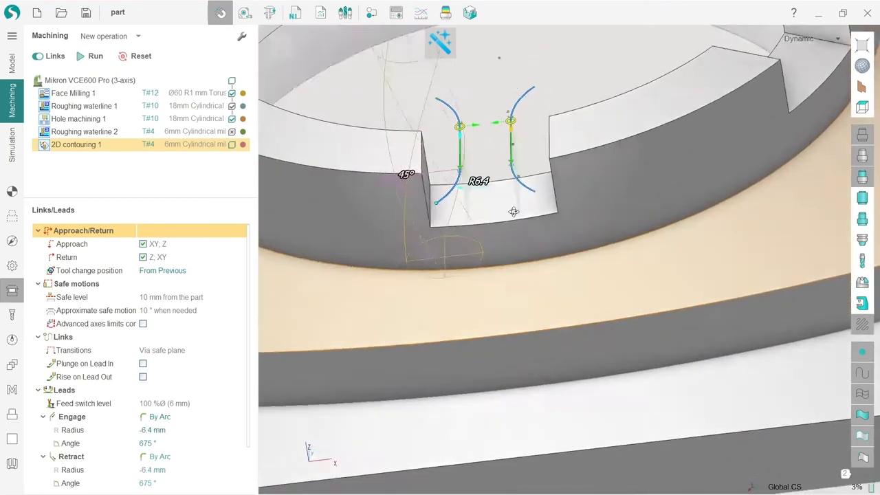
Reverse the direction of the slot's right wall contour and calculate the 2D contouring toolpath.
middle_drag(521, 196, 598, 191)
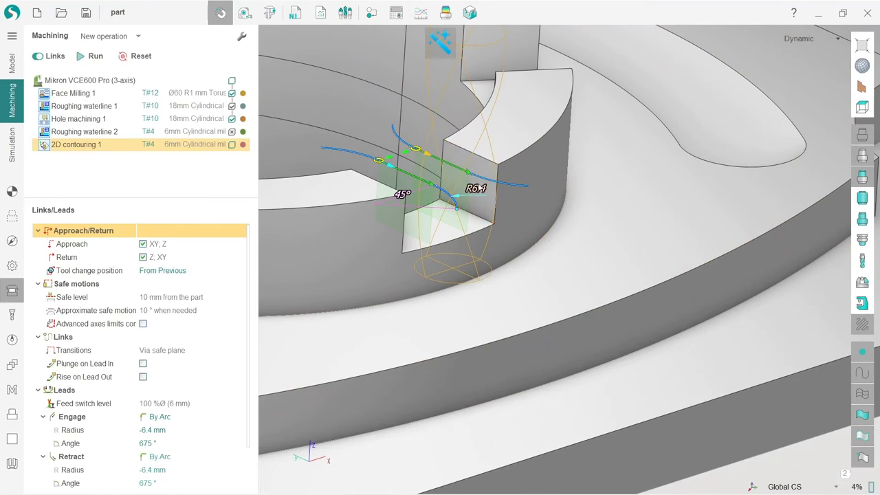
click(428, 154)
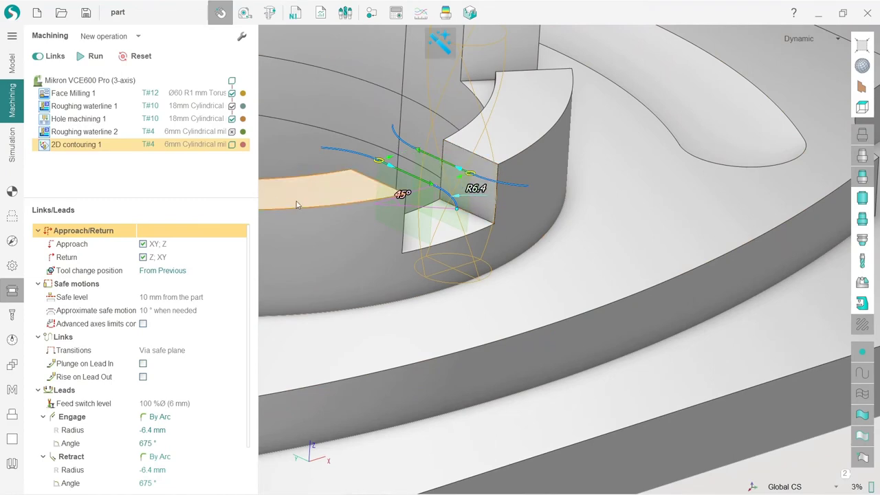
middle_drag(597, 193, 536, 241)
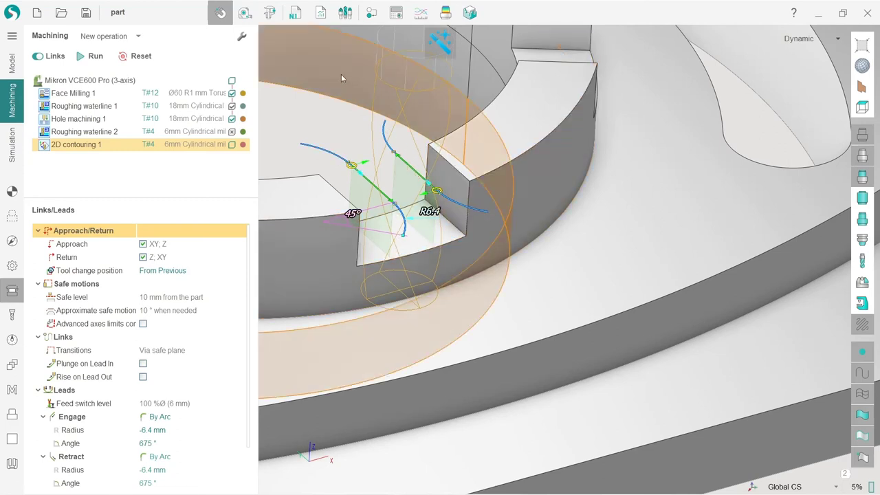
click(95, 56)
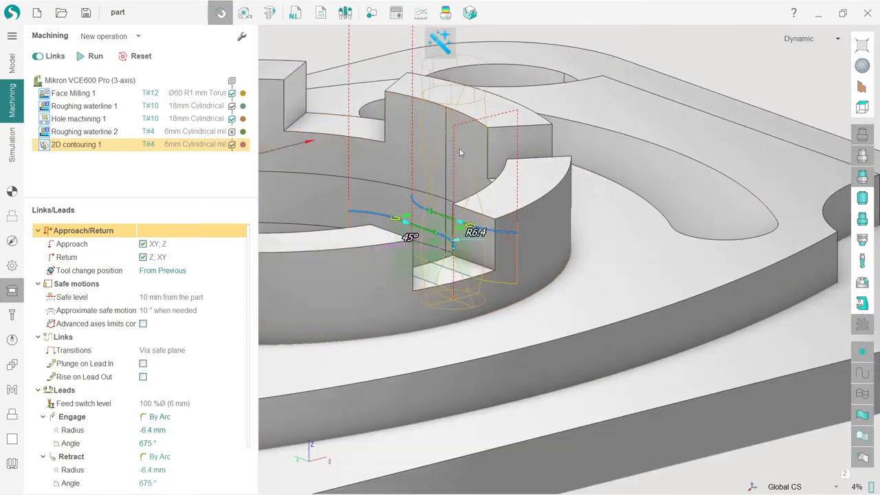
middle_drag(484, 206, 463, 153)
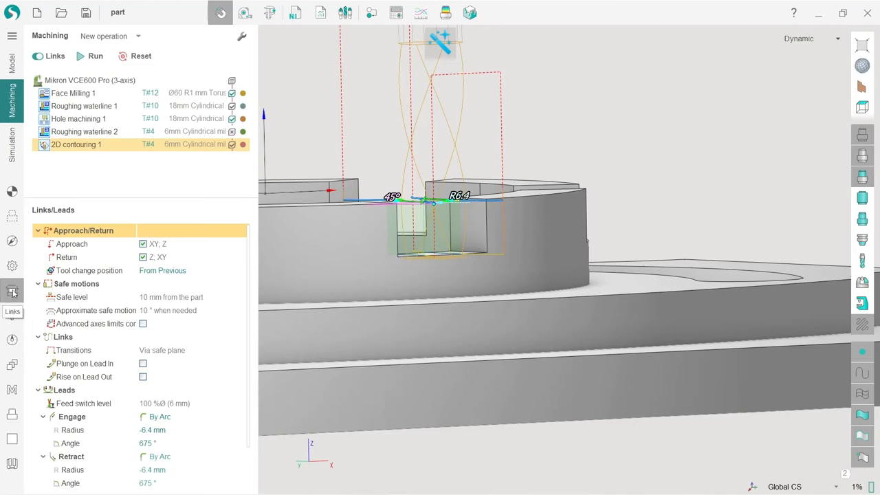
Set the link transitions to Around workpiece, recalculate the toolpath, and inspect the moves between the two slot walls.
click(66, 350)
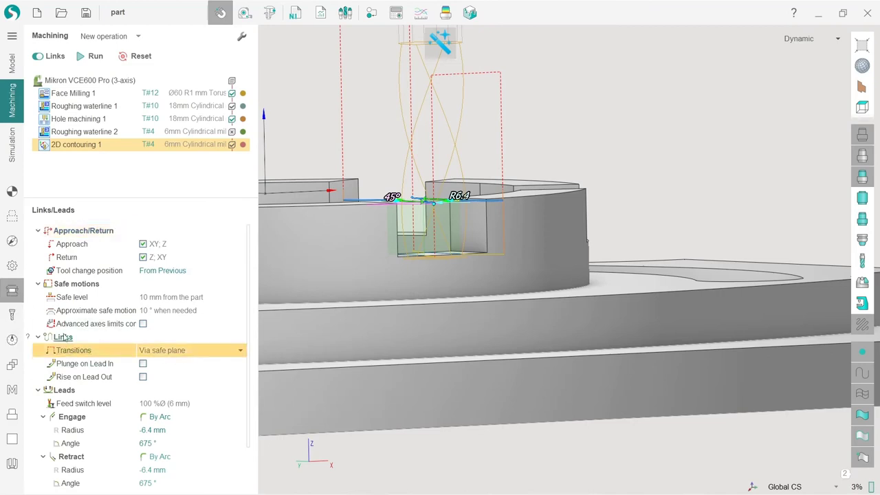
click(63, 337)
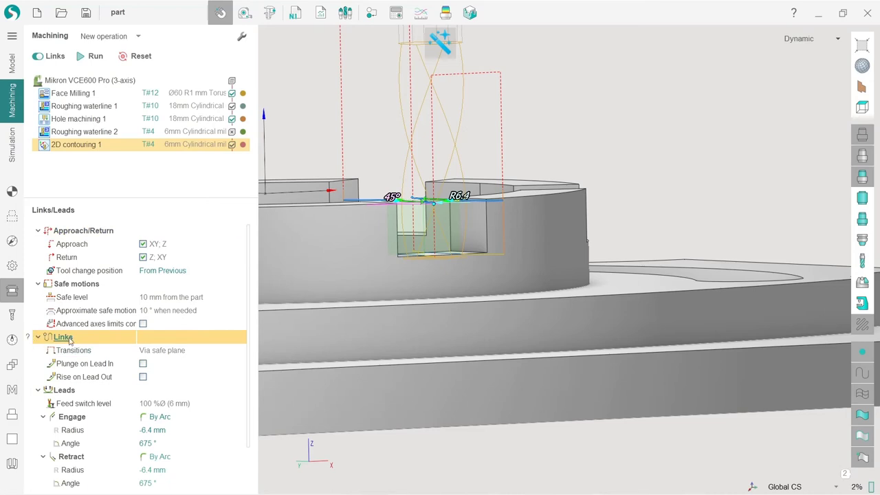
click(81, 352)
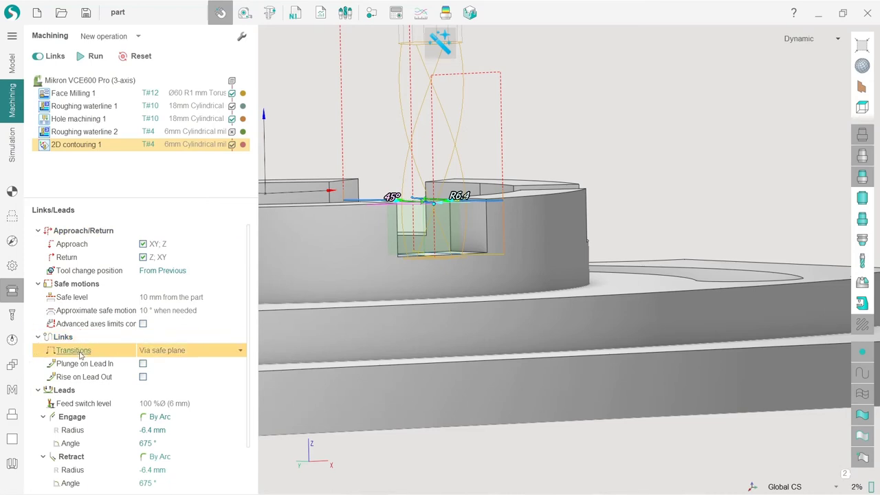
click(158, 352)
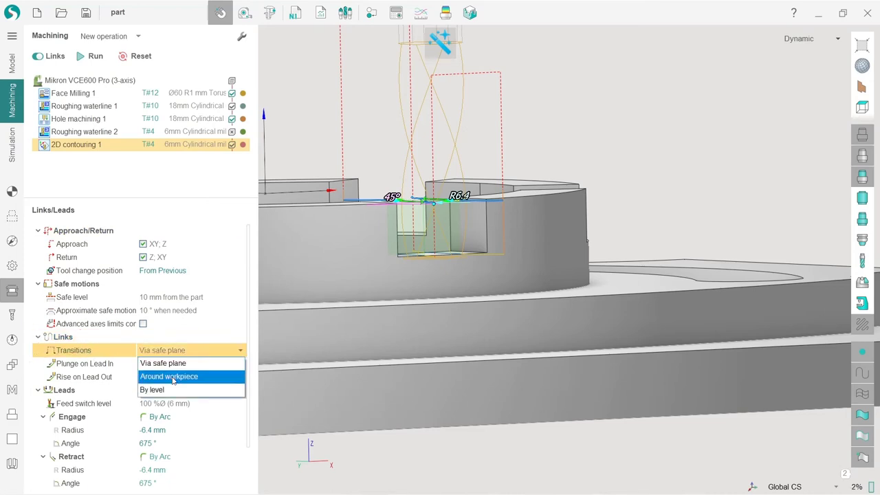
click(173, 377)
click(95, 57)
middle_drag(443, 237, 464, 307)
scroll(448, 313, up, 2)
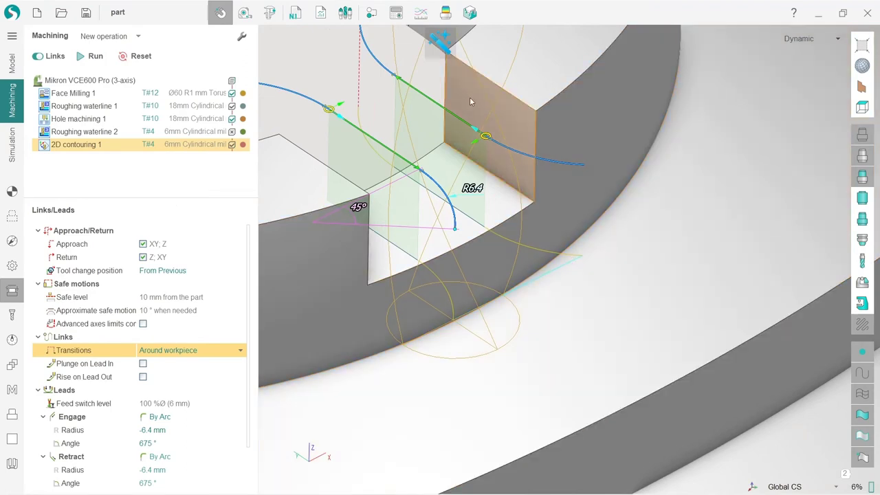
middle_drag(543, 180, 543, 137)
scroll(439, 280, down, 3)
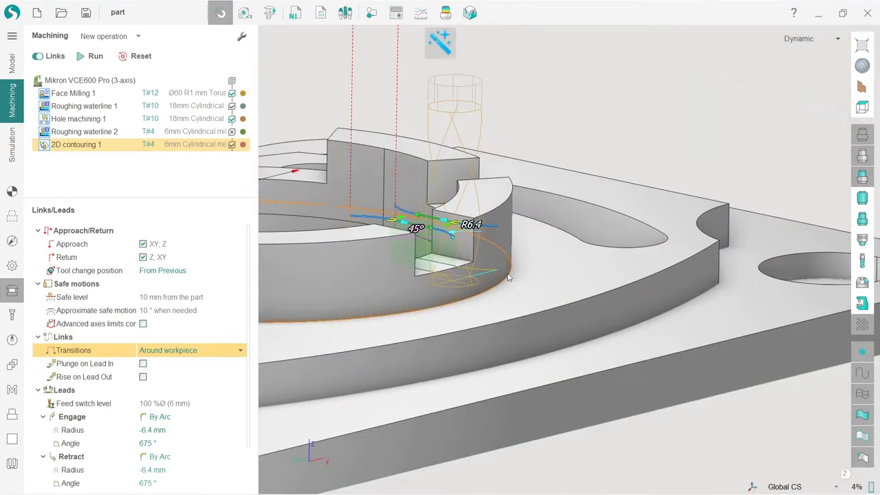
right_drag(509, 277, 401, 258)
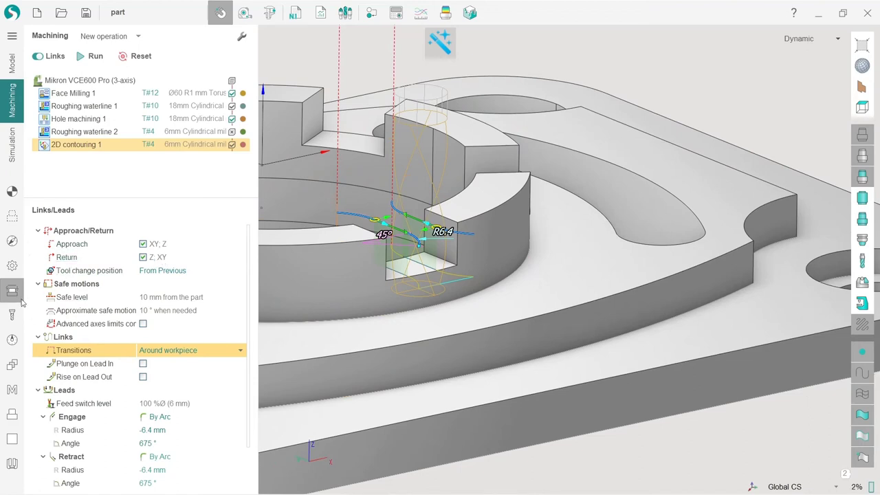
Set the depth of cut to a count of 2 in the Strategy settings and recalculate the toolpath.
click(11, 241)
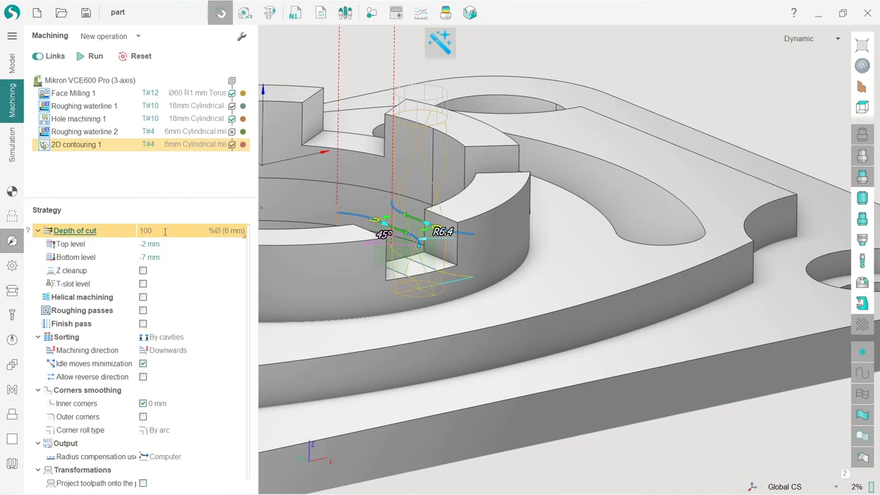
click(234, 235)
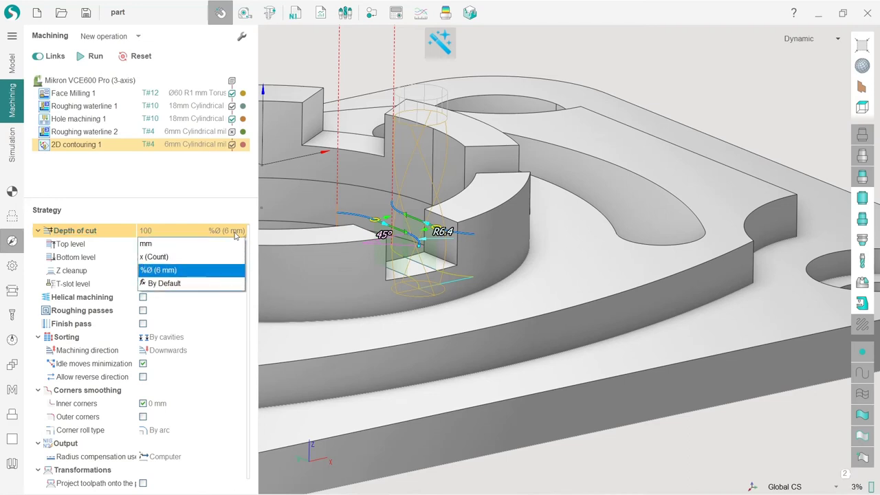
click(179, 258)
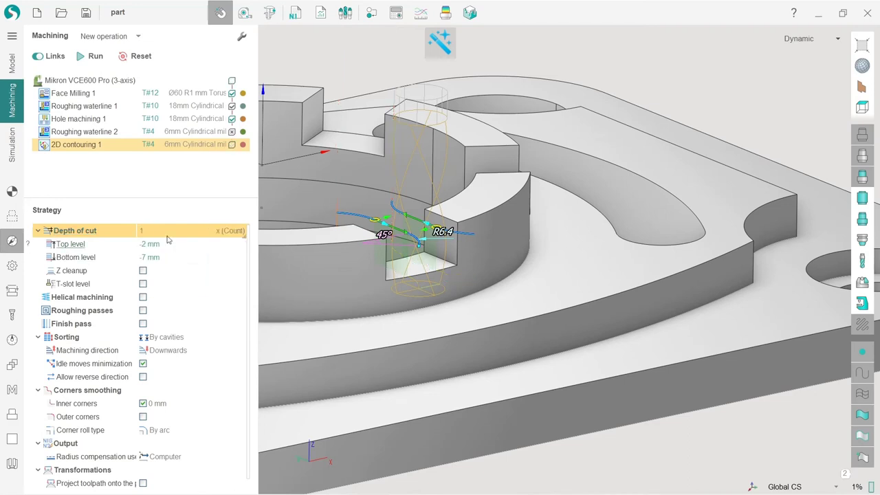
text(2)
click(88, 58)
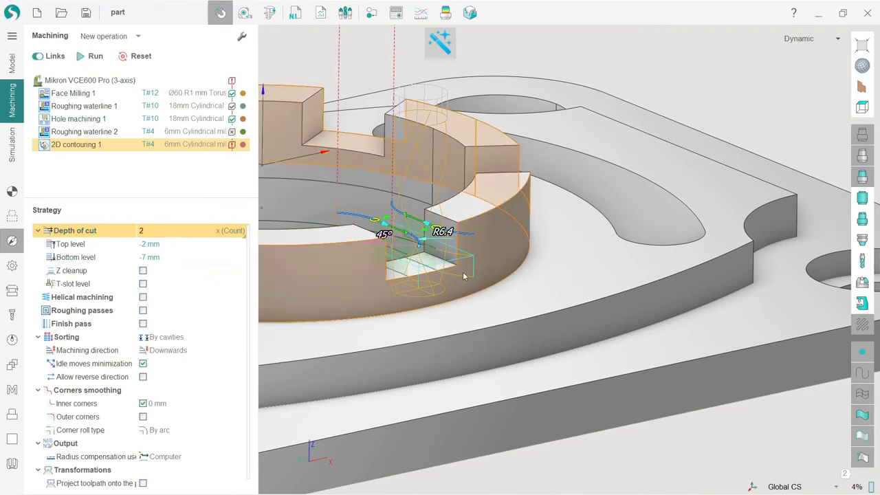
scroll(452, 266, up, 5)
middle_drag(452, 266, 453, 299)
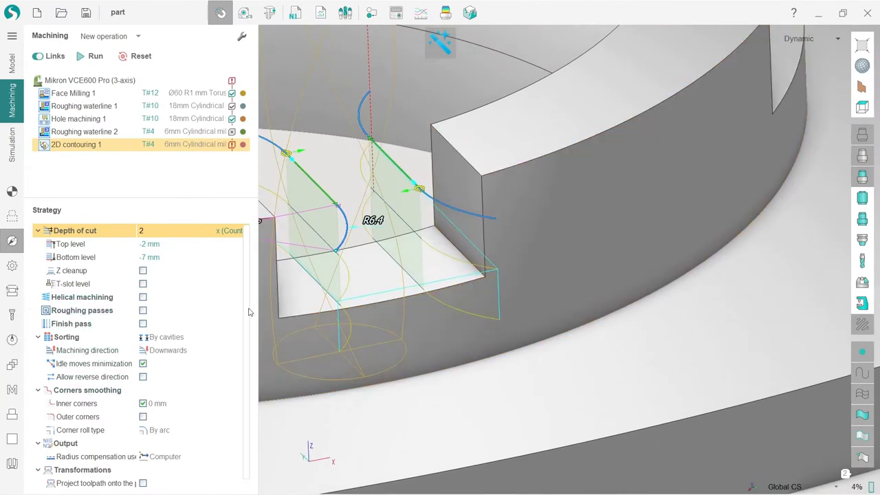
Change the sorting to By layers and recalculate the 2D contouring toolpath.
click(173, 341)
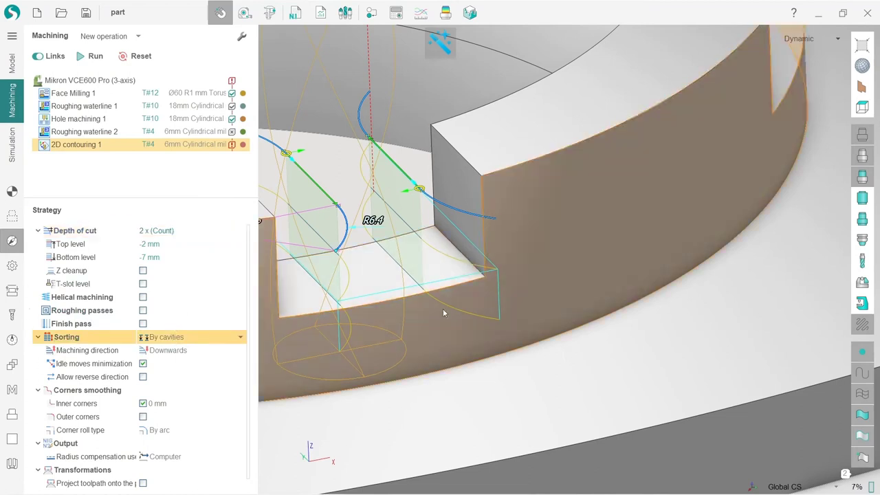
click(180, 337)
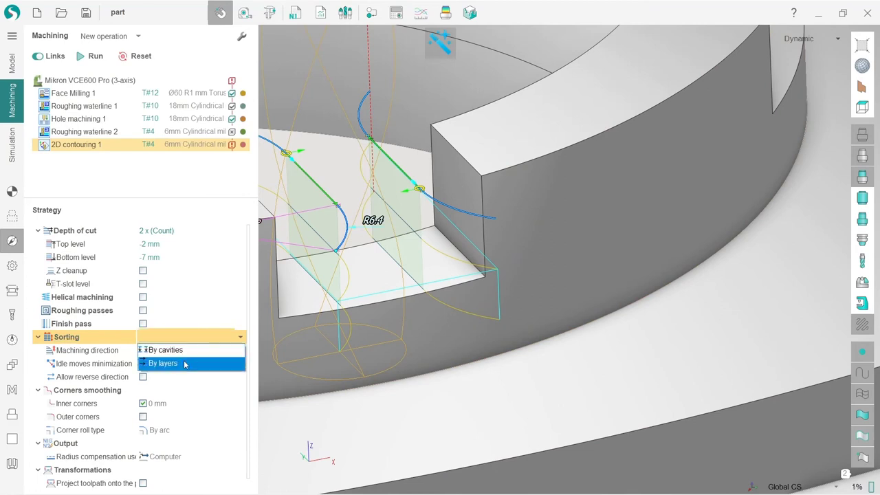
click(184, 364)
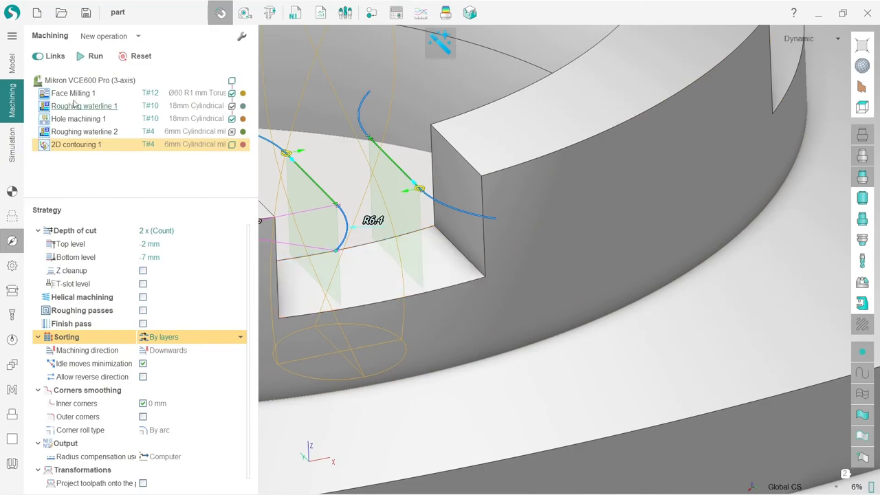
click(94, 55)
middle_drag(322, 264, 487, 291)
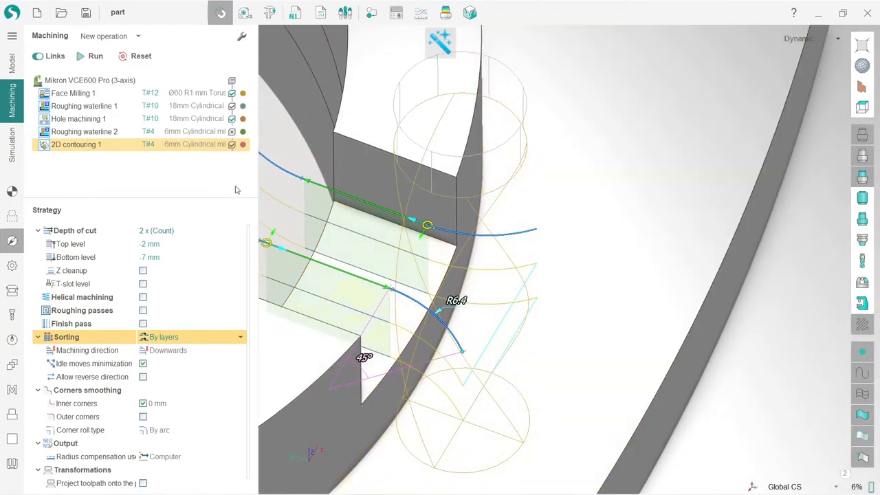
scroll(421, 208, down, 10)
Reset the machining simulation, simulate the 2D contouring operation, and examine the machined slot with its toolpath.
click(15, 151)
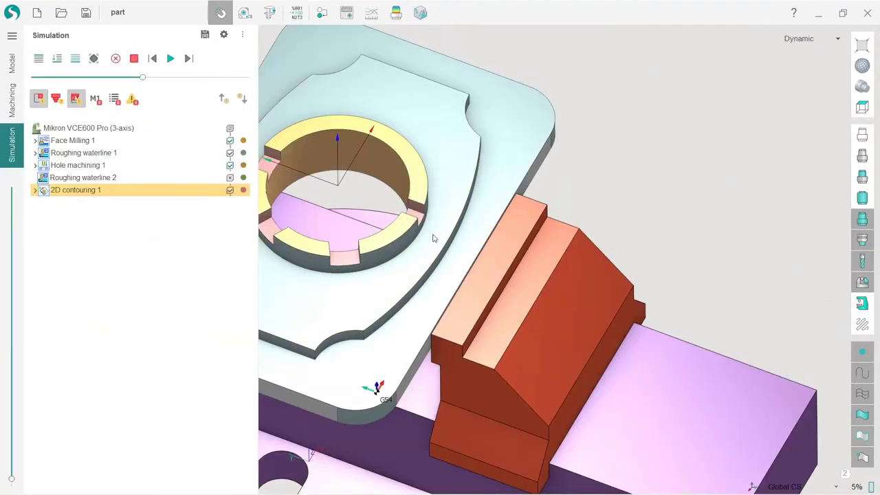
scroll(540, 277, down, 4)
scroll(329, 209, up, 1)
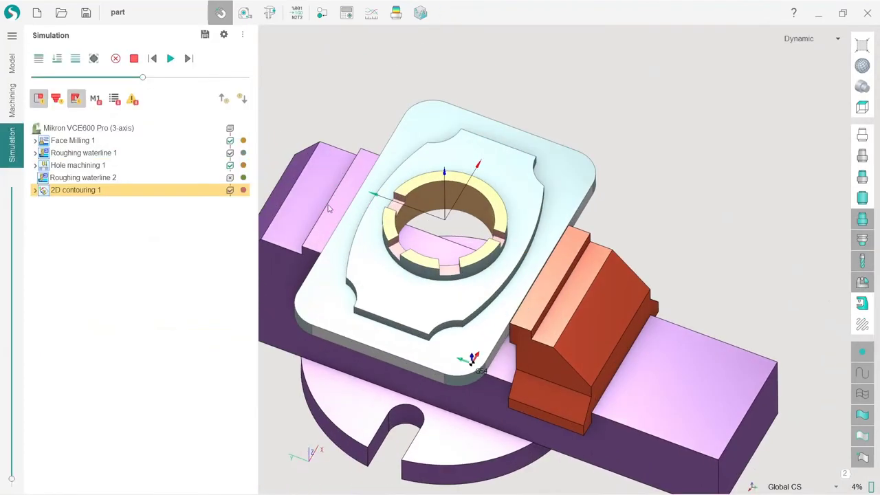
click(115, 58)
click(55, 61)
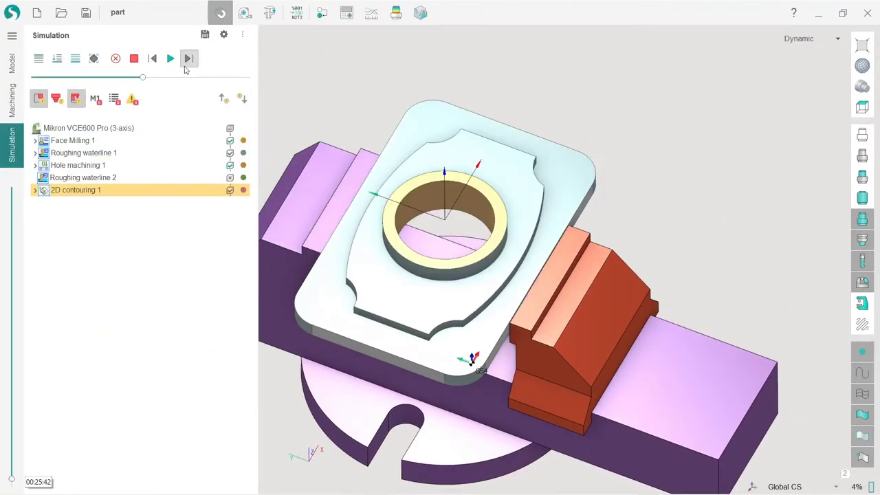
click(171, 59)
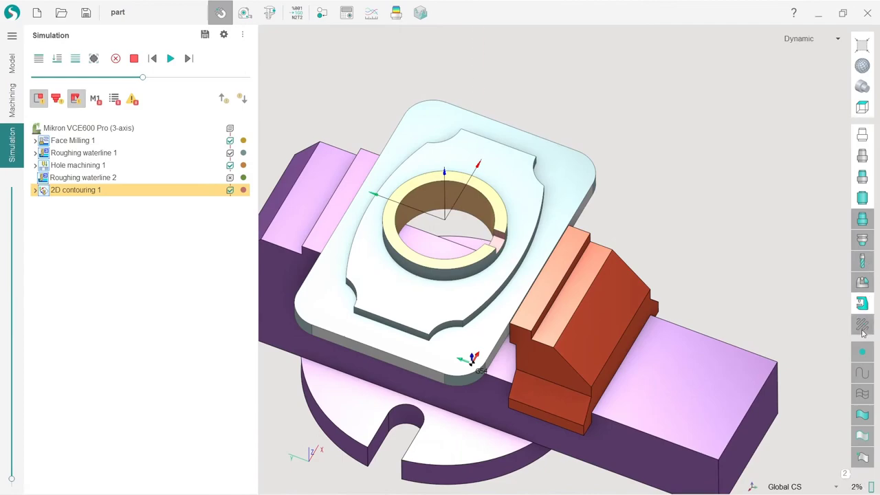
scroll(512, 254, up, 5)
scroll(603, 169, down, 5)
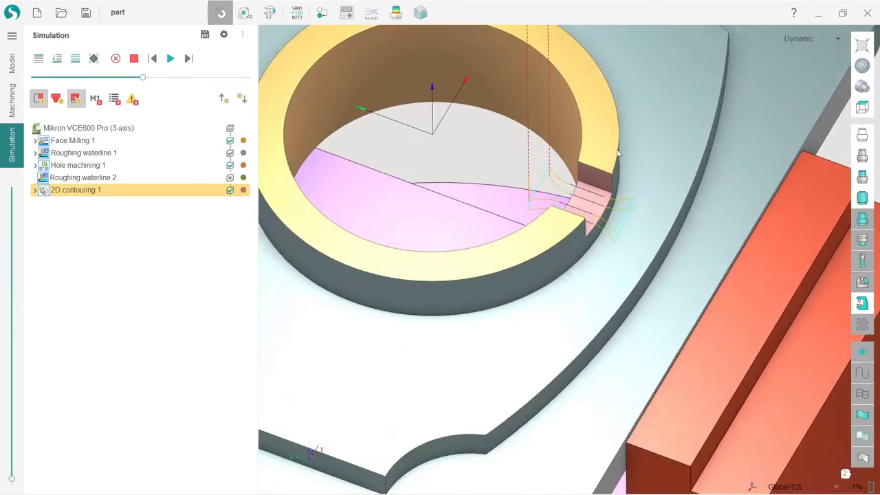
scroll(596, 172, up, 5)
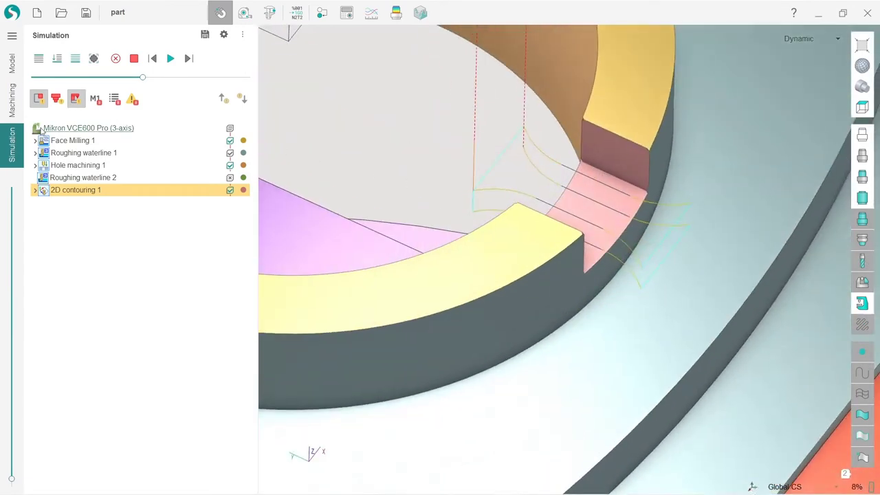
Return to the machining operations and examine the ring's remaining slots, selecting a wall face of one unmachined slot.
click(11, 100)
scroll(611, 130, down, 3)
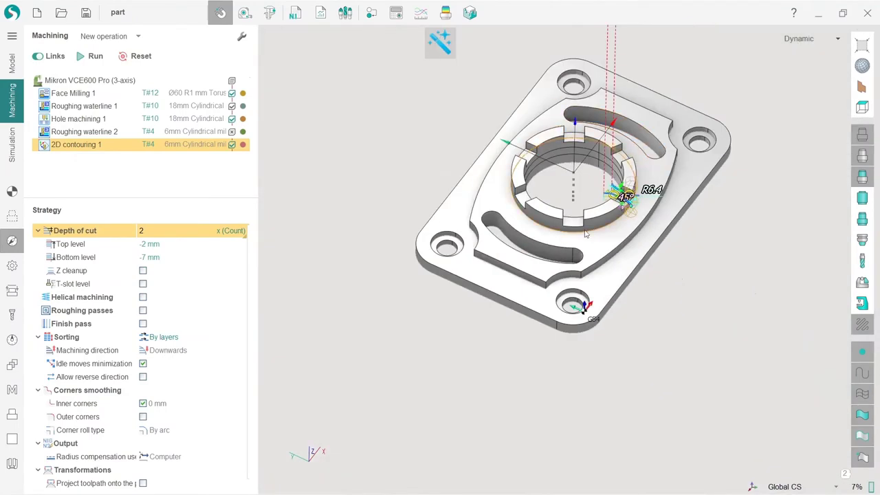
scroll(612, 128, up, 3)
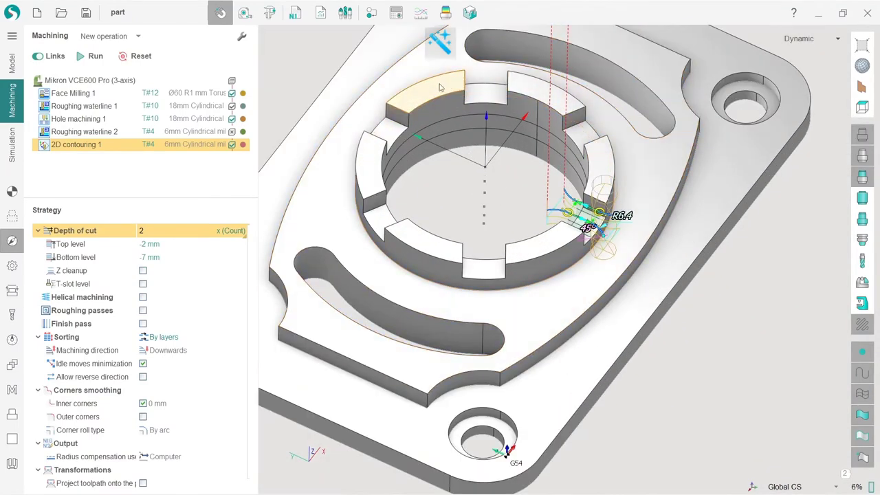
middle_drag(492, 267, 565, 266)
click(507, 260)
middle_drag(507, 261, 441, 248)
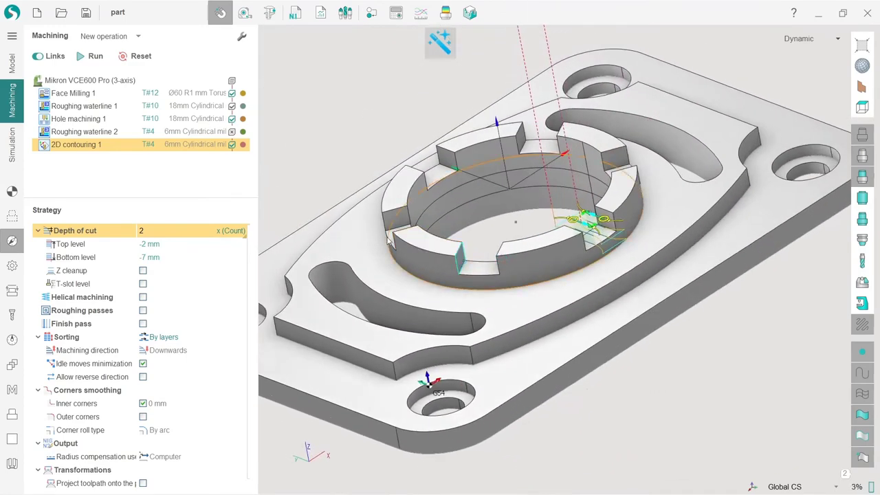
right_drag(463, 263, 479, 191)
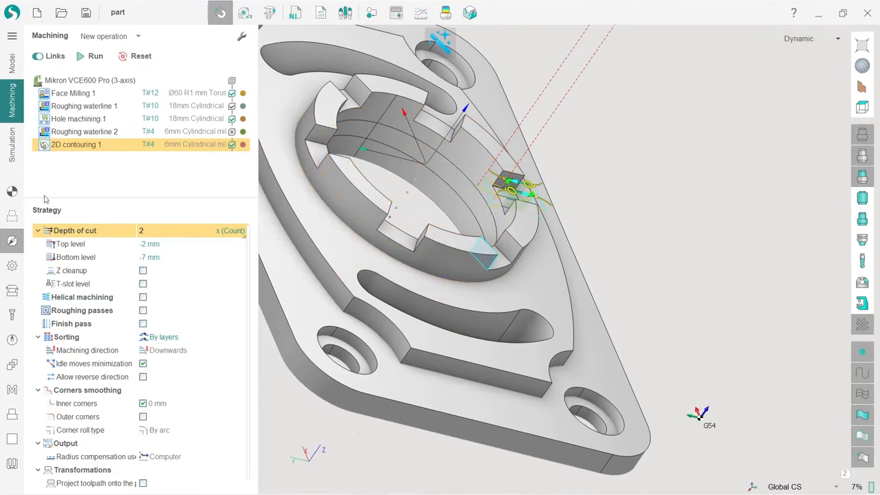
Review the faces in the 2D contouring job assignment against the remaining slots around the ring.
click(11, 216)
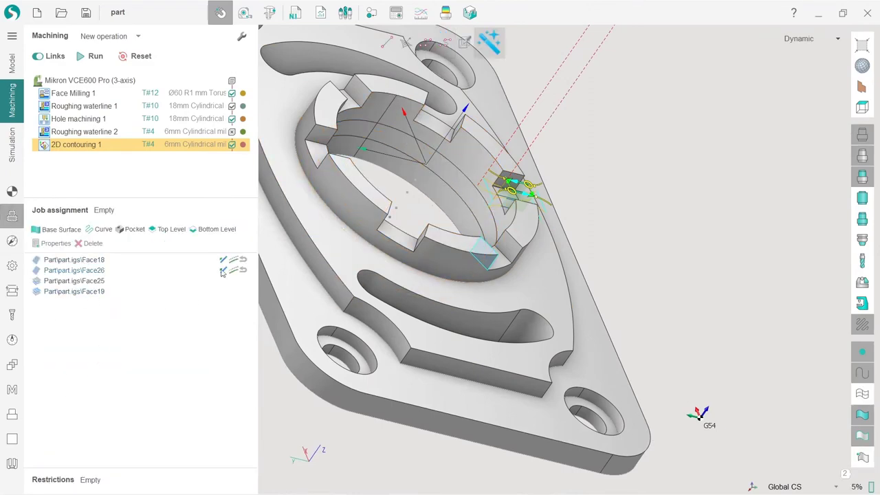
middle_drag(496, 262, 438, 279)
scroll(438, 295, down, 3)
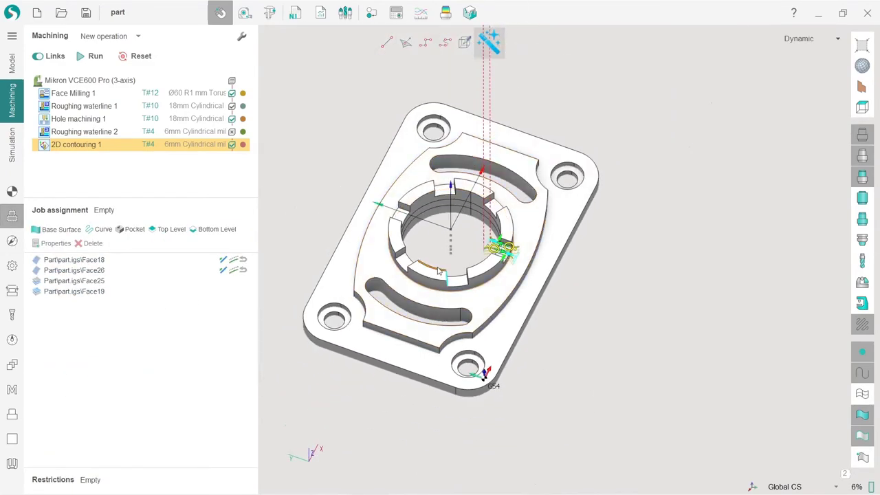
scroll(439, 230, up, 3)
middle_drag(444, 209, 529, 237)
scroll(531, 250, down, 3)
scroll(433, 252, up, 3)
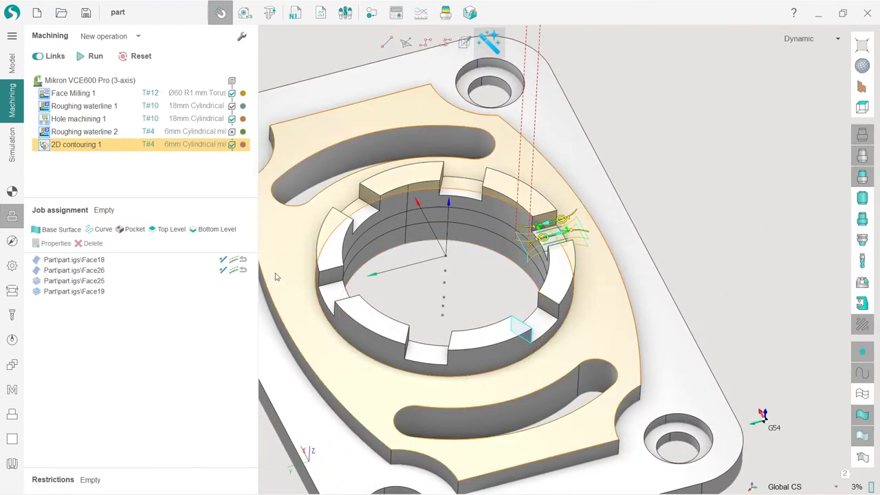
Open the transformation settings of the 2D contouring operation and hide the job markers shown on the slot.
click(13, 367)
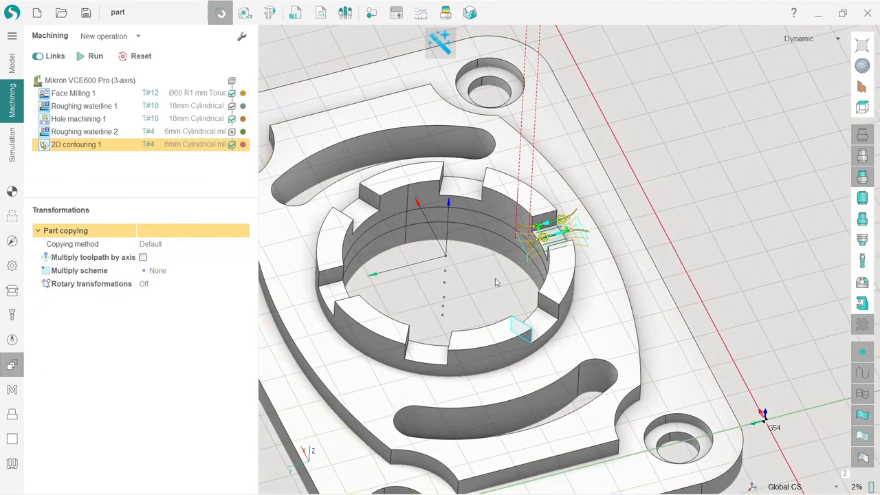
click(863, 181)
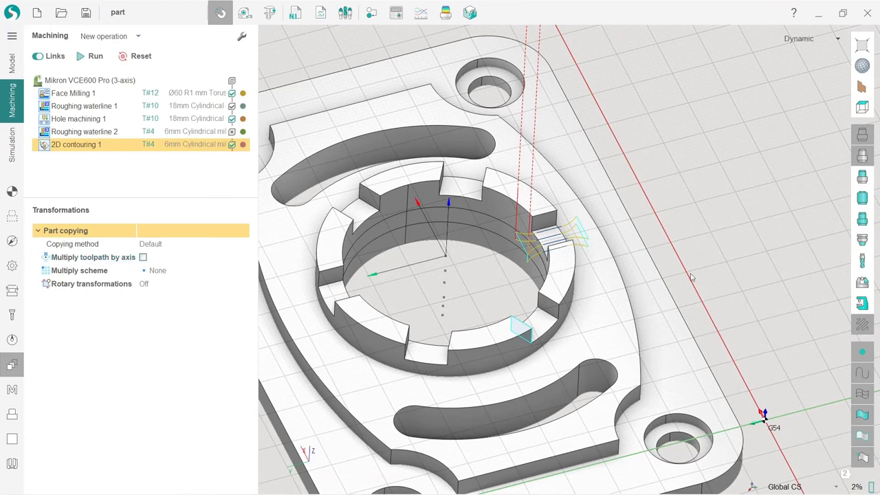
View the part with the machine and fixture models displayed, and hide both models again.
click(862, 303)
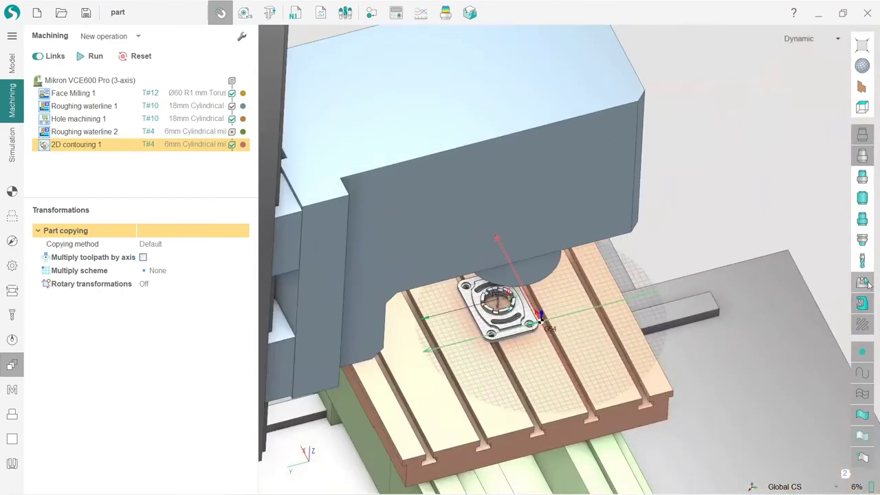
click(862, 281)
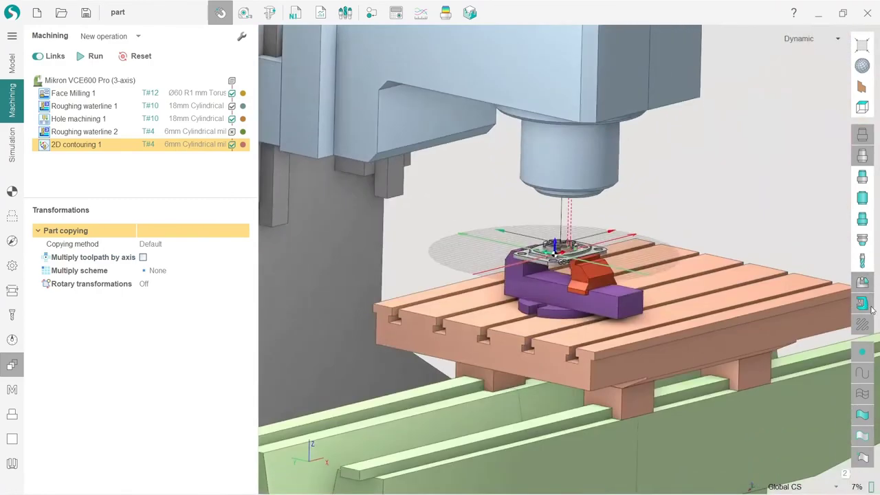
click(862, 303)
click(862, 281)
scroll(378, 257, up, 3)
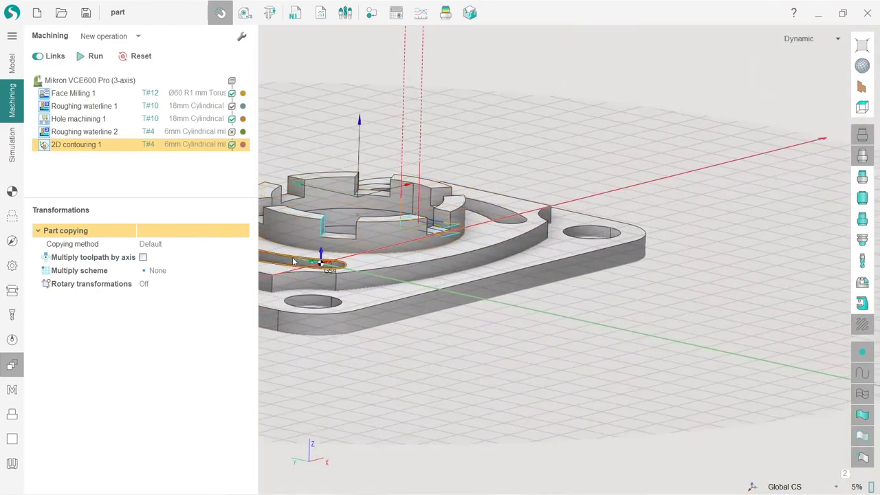
Set the multiply scheme to Round array with an instance count of 6 and an angle step of 60°.
click(143, 274)
click(166, 272)
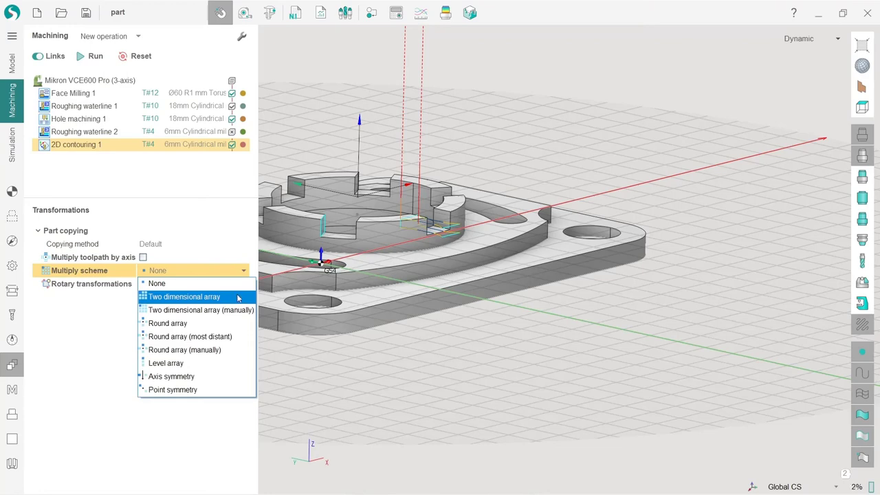
click(179, 325)
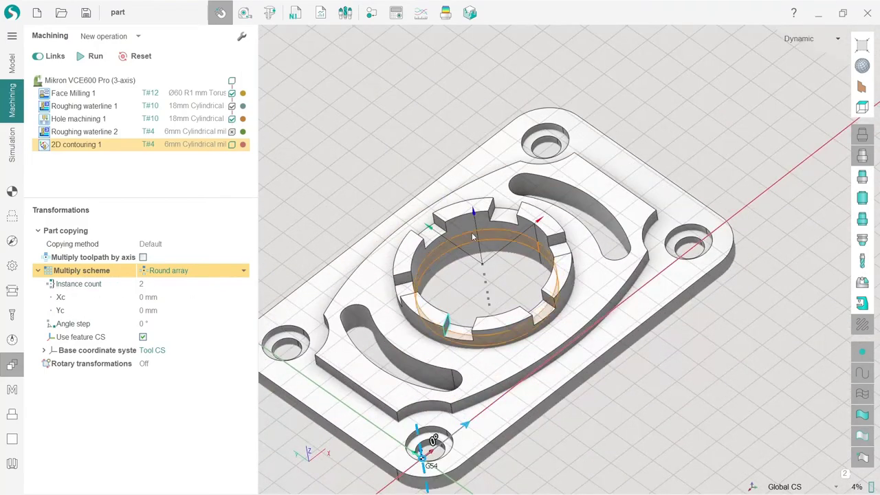
click(159, 285)
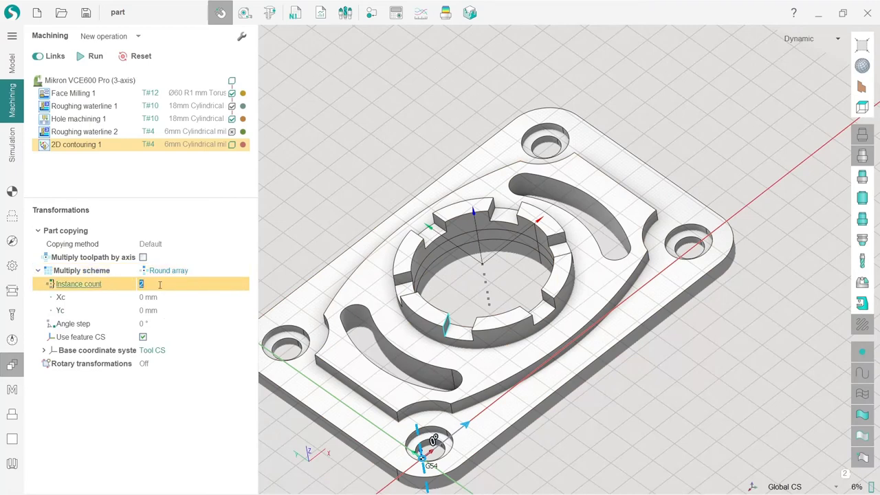
scroll(159, 285, up, 1)
click(148, 328)
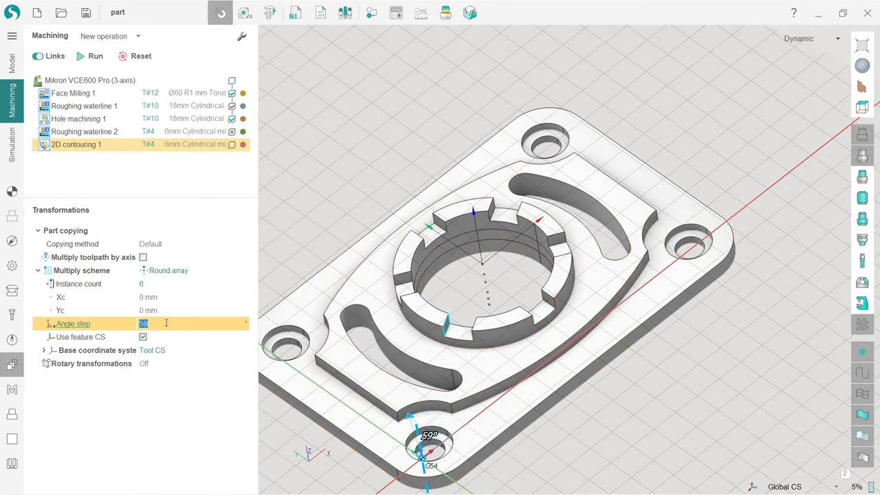
scroll(412, 296, down, 5)
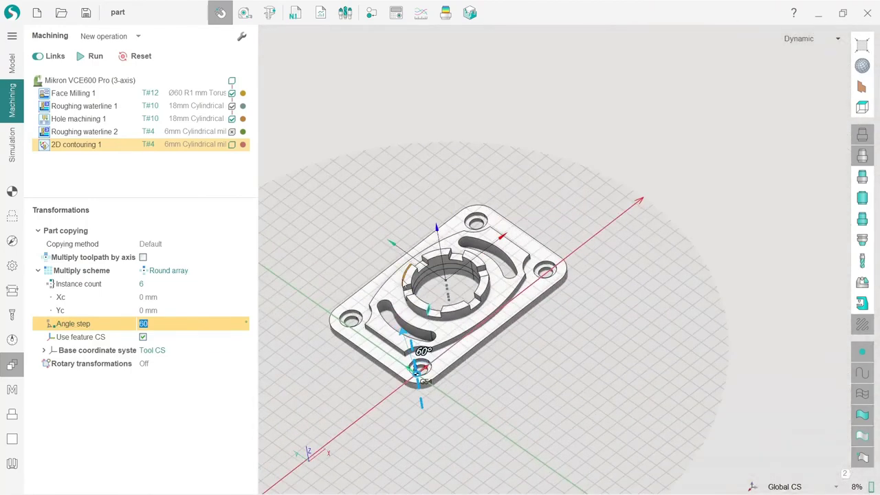
Calculate the multiplied 2D contouring toolpath and inspect where its copies lie relative to the ring.
click(96, 60)
middle_drag(405, 401, 466, 398)
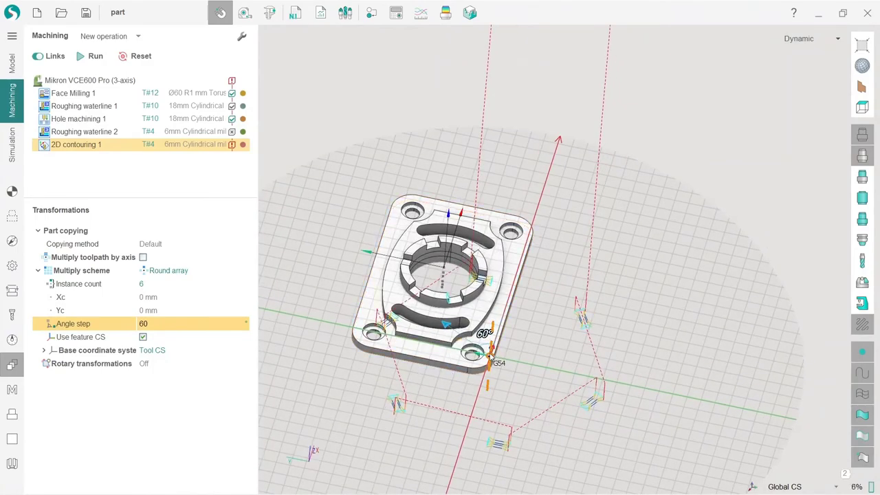
middle_drag(462, 380, 440, 441)
scroll(433, 413, up, 3)
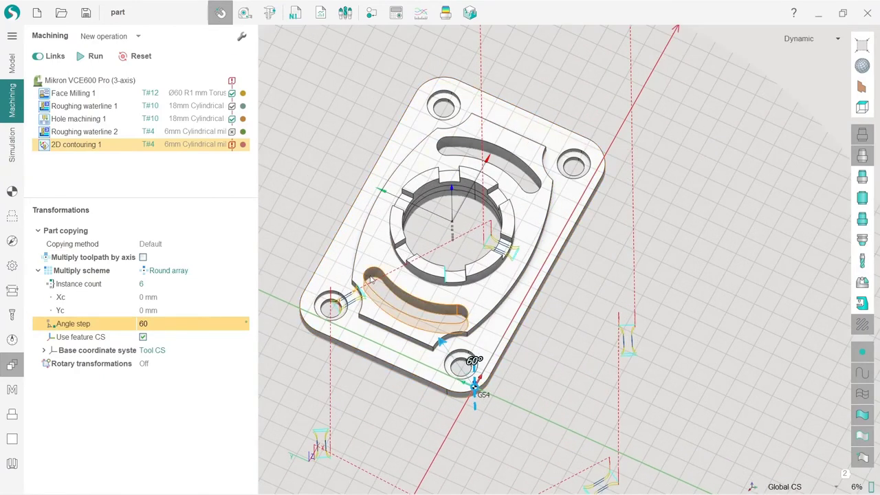
Move the round array's centre to about Xc 74 mm, Yc 49.5 mm inside the ring and recalculate the toolpath.
mouse_move(468, 393)
mouse_down()
mouse_move(446, 194)
mouse_move(507, 275)
mouse_move(387, 191)
mouse_move(419, 220)
mouse_move(466, 237)
mouse_move(360, 199)
mouse_move(622, 189)
mouse_move(646, 306)
mouse_up()
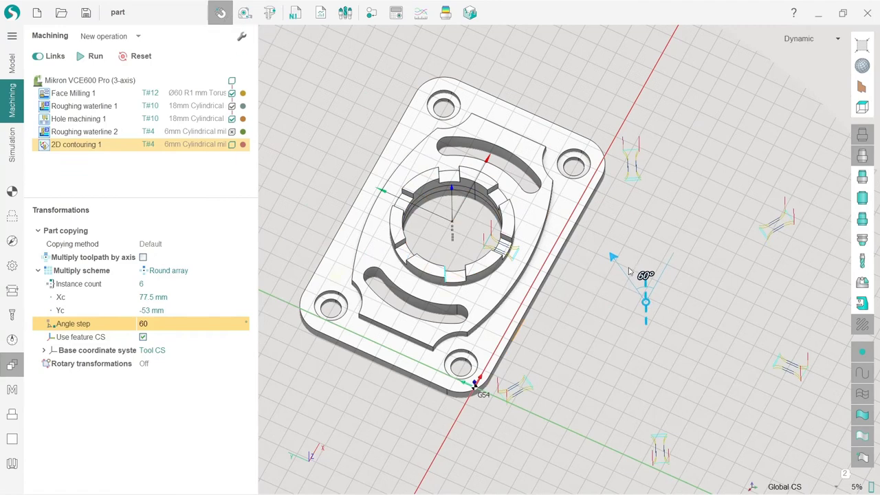
mouse_move(646, 306)
mouse_down()
mouse_move(603, 234)
mouse_move(576, 251)
mouse_move(558, 170)
mouse_move(551, 184)
mouse_move(454, 222)
mouse_up()
scroll(471, 206, up, 4)
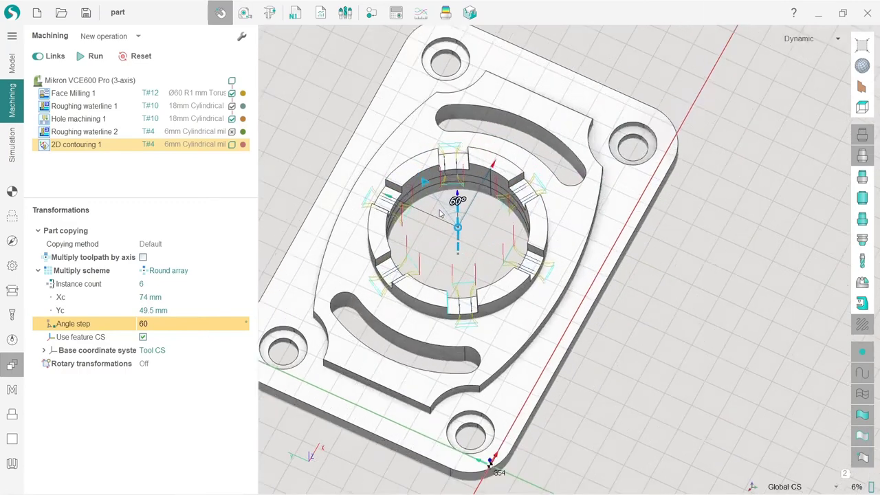
click(99, 57)
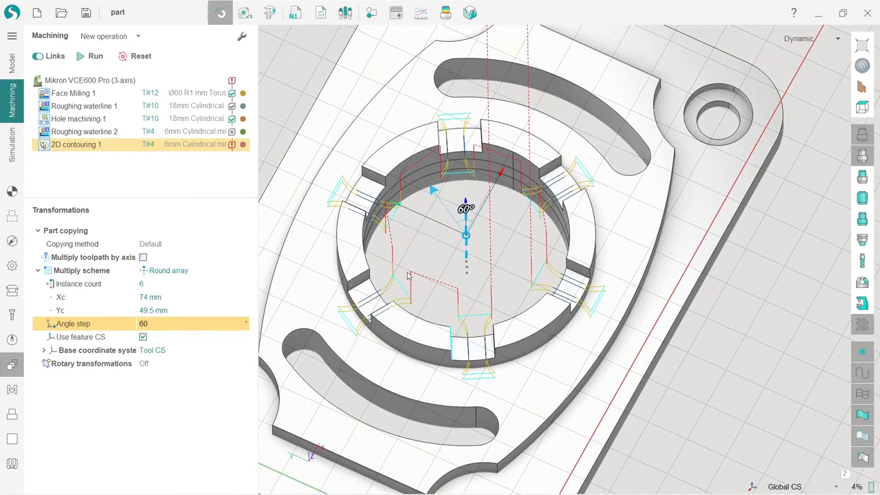
middle_drag(407, 270, 403, 246)
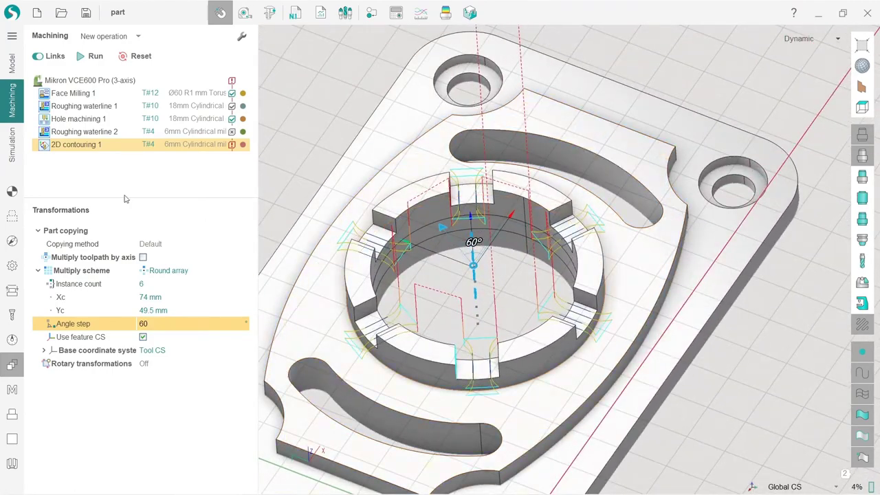
Reset the machining simulation, simulate through the multiplied 2D contouring operation, and examine the slots and the flagged toolpath copies.
click(11, 157)
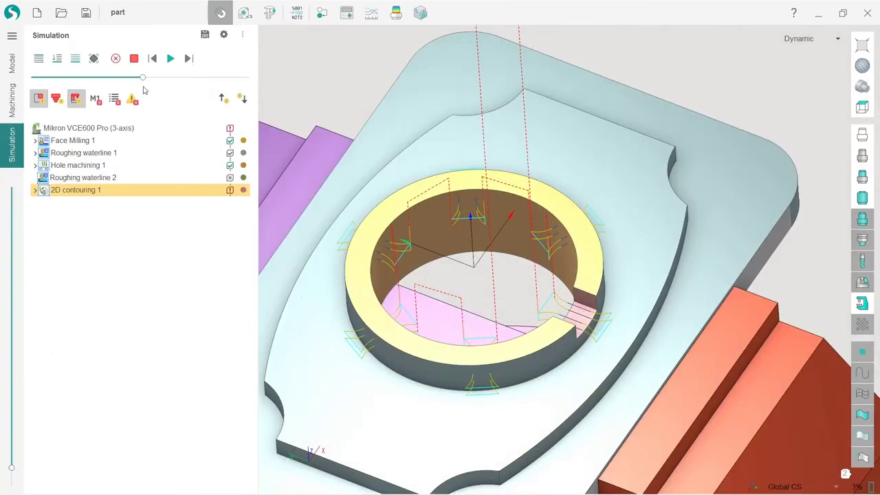
click(115, 59)
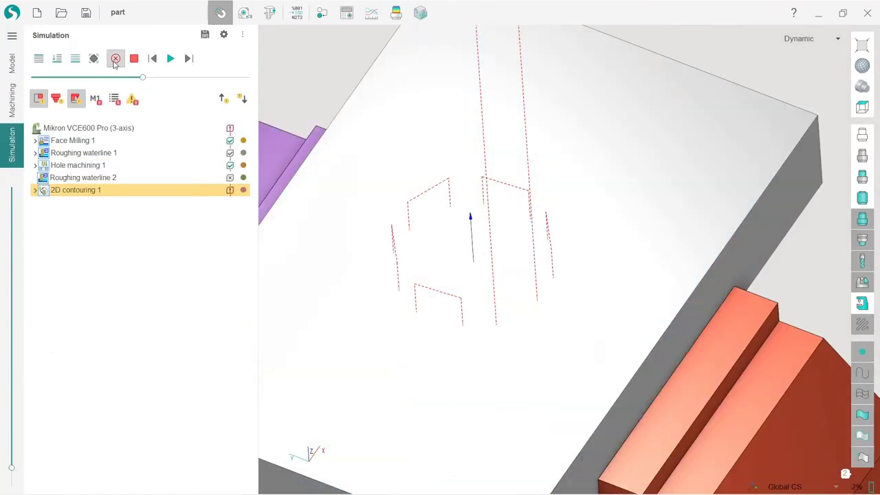
click(57, 59)
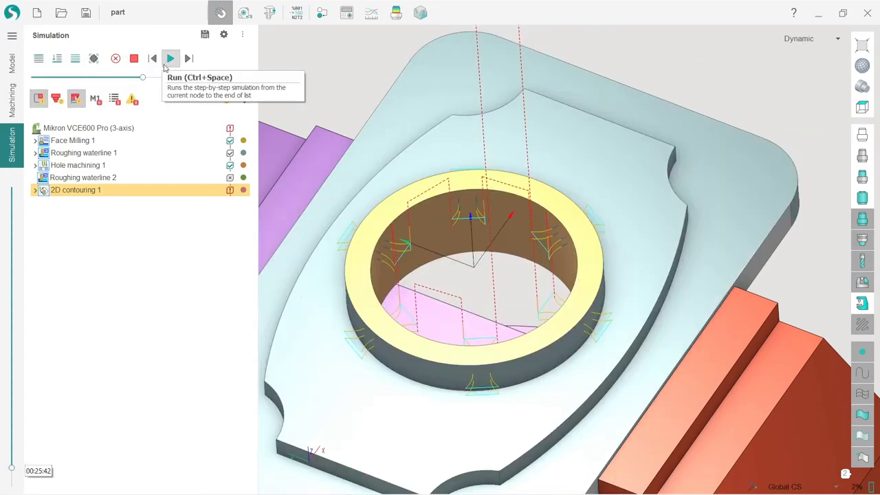
click(170, 59)
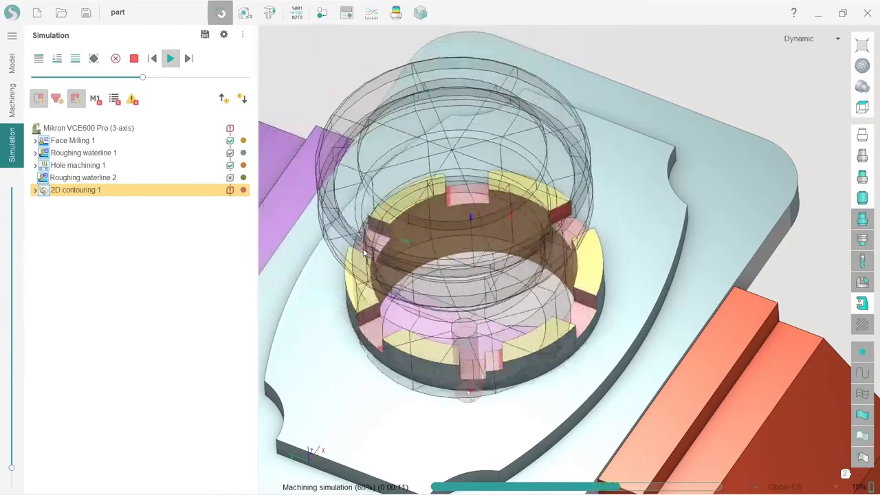
middle_drag(465, 350, 398, 346)
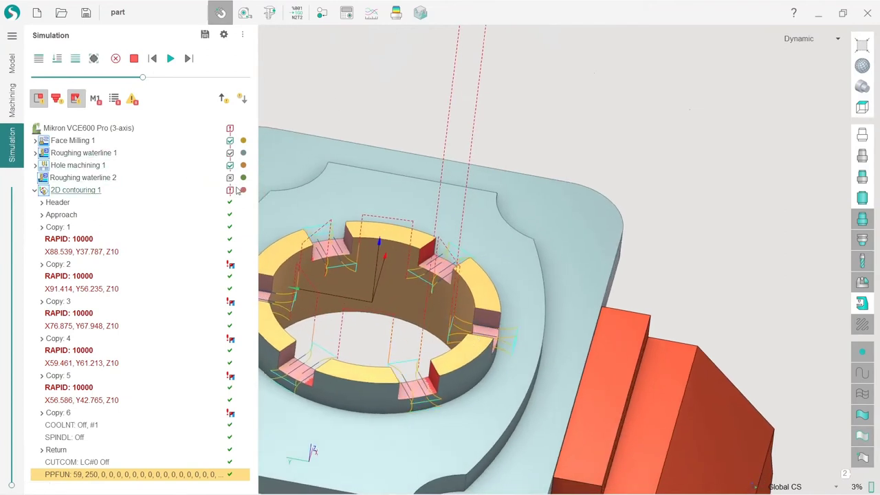
mouse_move(231, 195)
right_drag(491, 278, 452, 237)
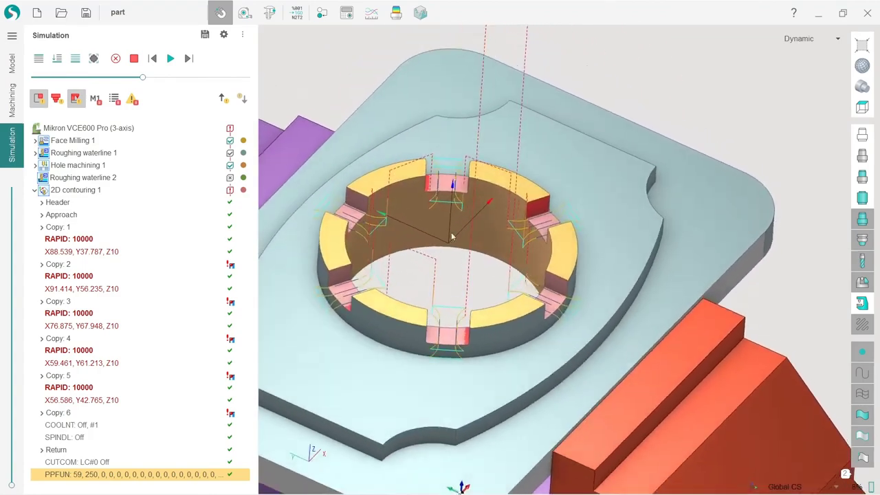
Compare the simulated result with the part model and examine the deviations on the ring's slot walls.
click(395, 13)
right_drag(423, 288, 450, 267)
scroll(615, 276, up, 5)
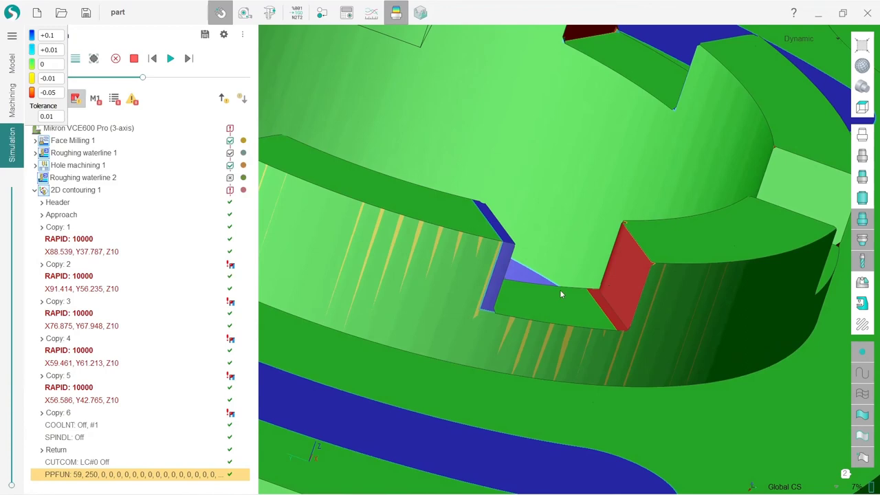
right_drag(560, 294, 434, 203)
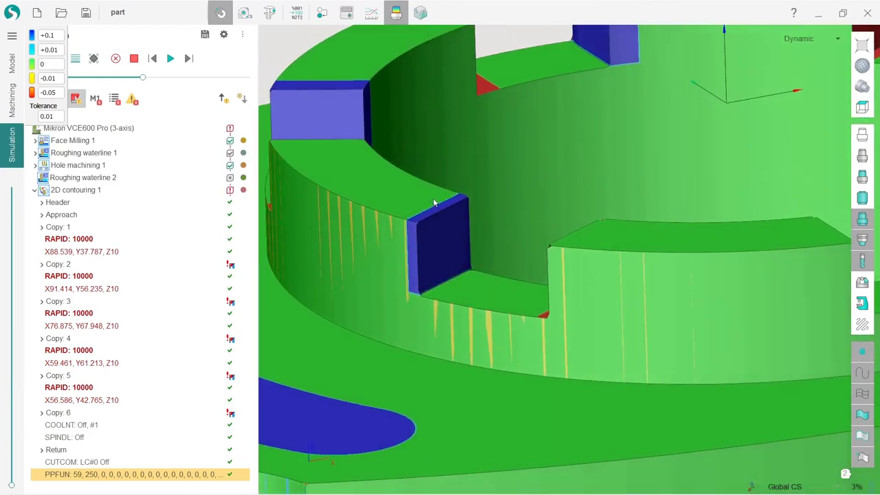
click(395, 16)
Return to the machining operations and place the round array's centre exactly on the ring's centre at Xc 75 mm, Yc 50 mm.
click(12, 99)
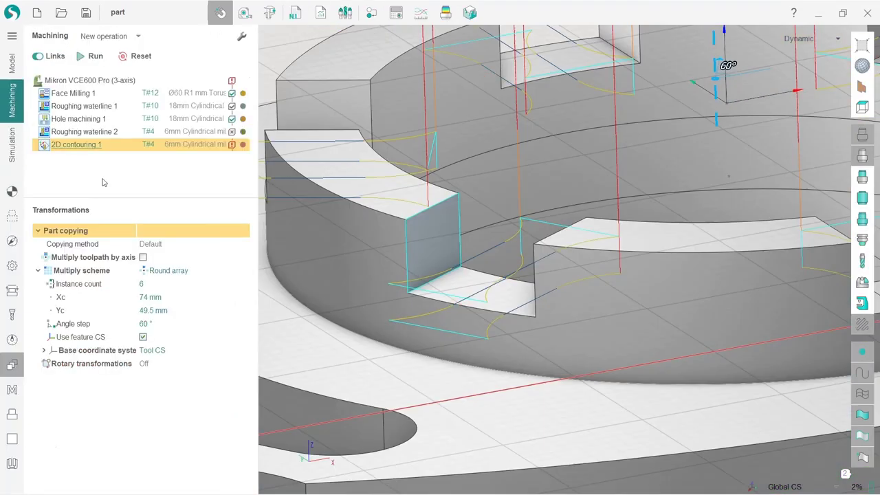
scroll(348, 256, down, 6)
scroll(507, 286, up, 6)
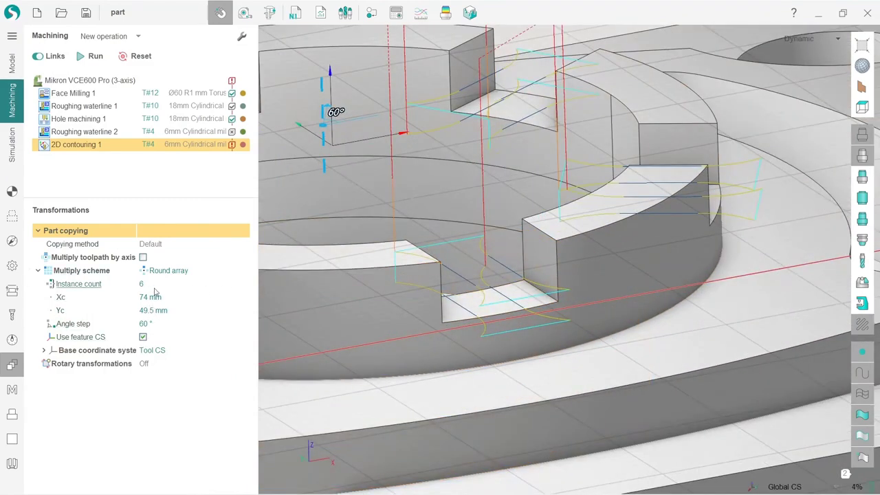
scroll(386, 199, down, 5)
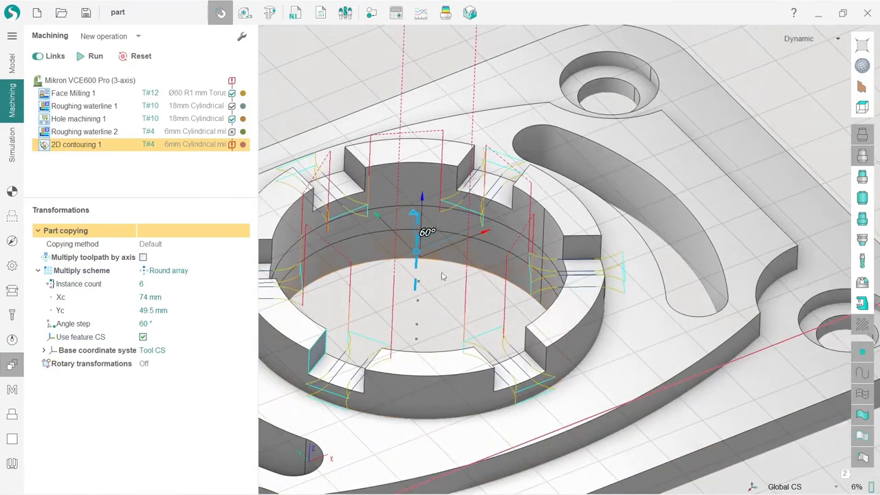
middle_drag(434, 269, 424, 368)
scroll(413, 407, up, 5)
key(space)
scroll(579, 328, down, 5)
scroll(490, 296, up, 5)
scroll(454, 278, up, 2)
drag(439, 278, 475, 262)
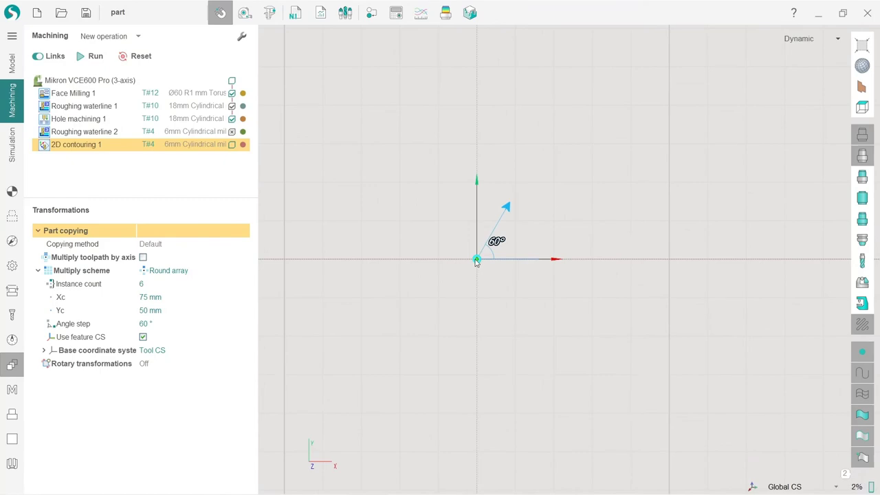
Recalculate the 2D contouring toolpath with the round array centred on the ring.
scroll(416, 274, down, 5)
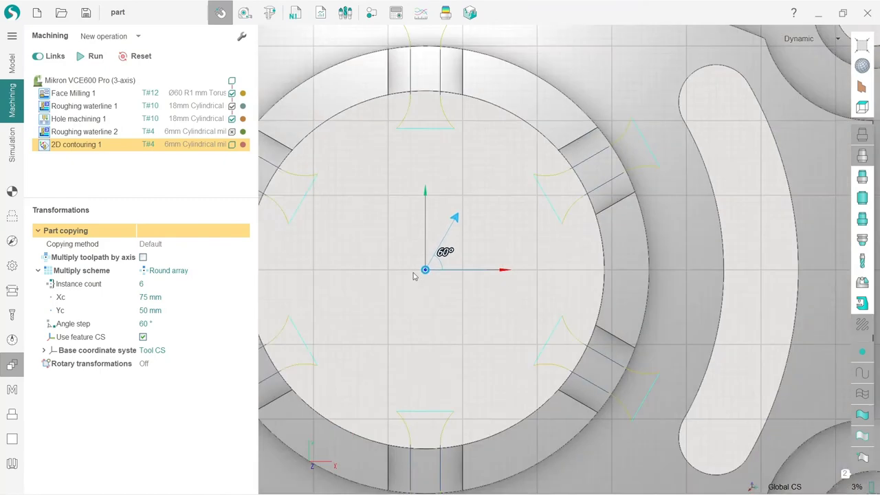
middle_drag(415, 275, 460, 274)
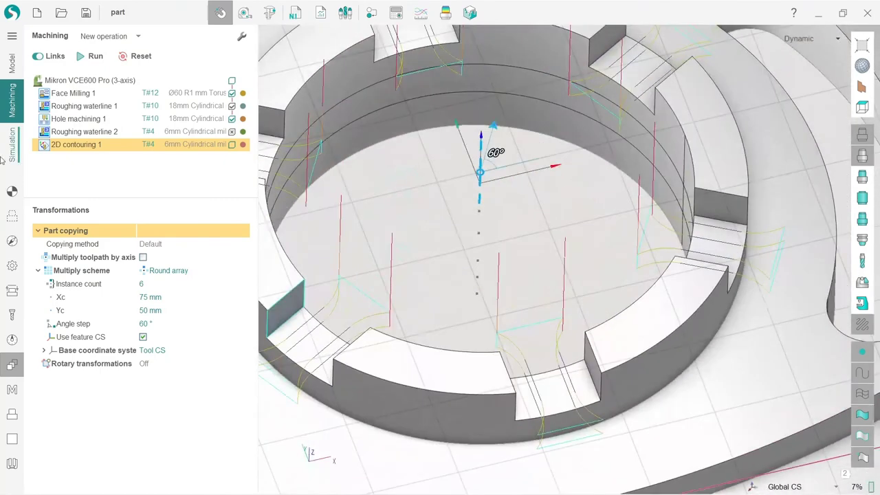
click(91, 56)
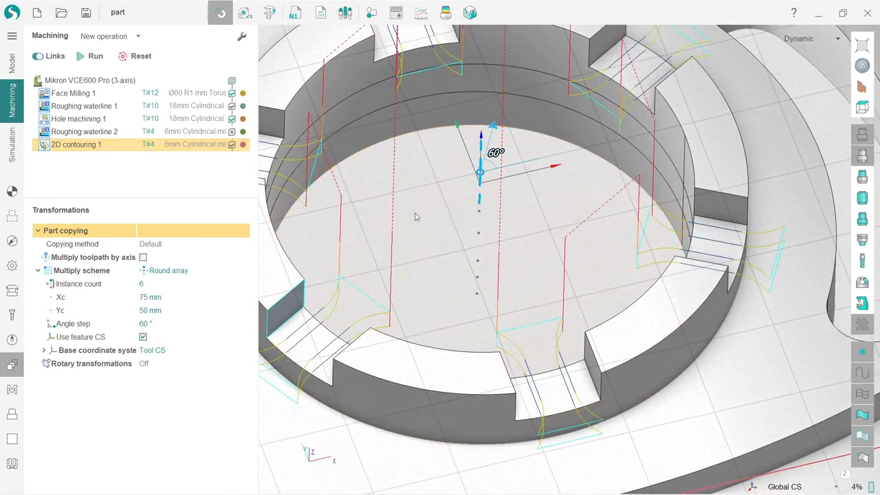
Simulate the machining again through the recalculated 2D contouring operation, raising the playback speed while the slots are cut.
click(13, 144)
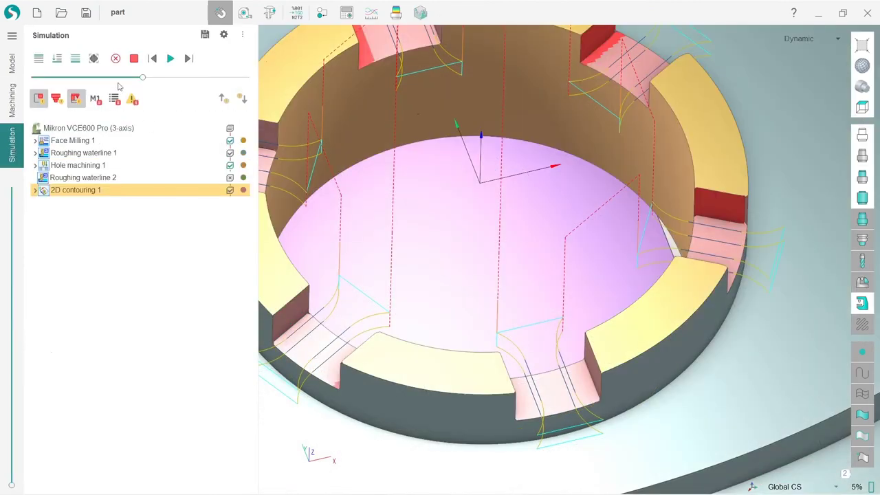
click(73, 61)
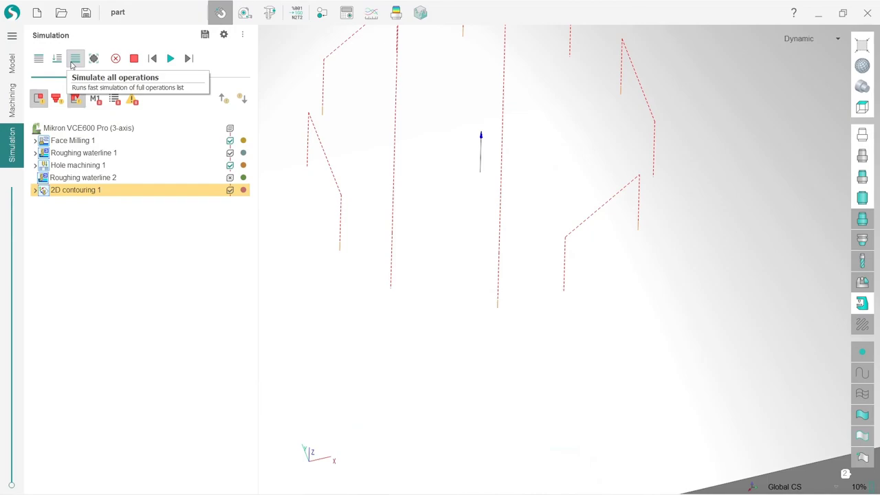
click(170, 59)
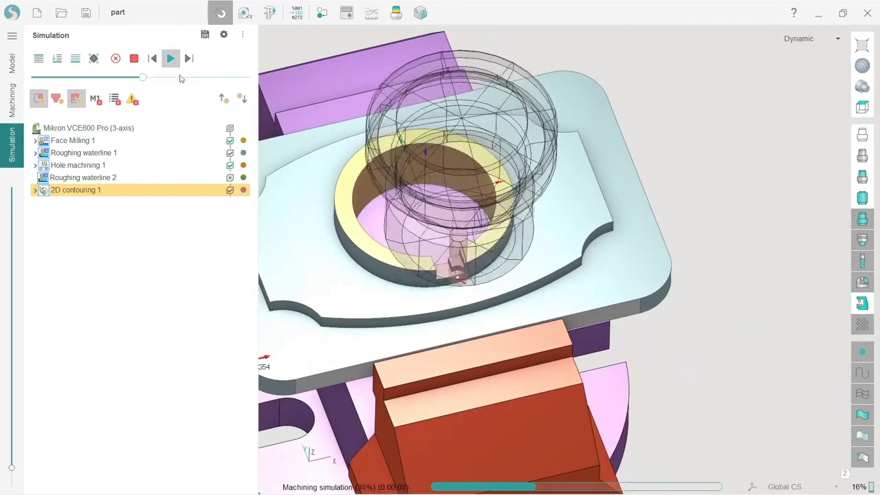
click(192, 78)
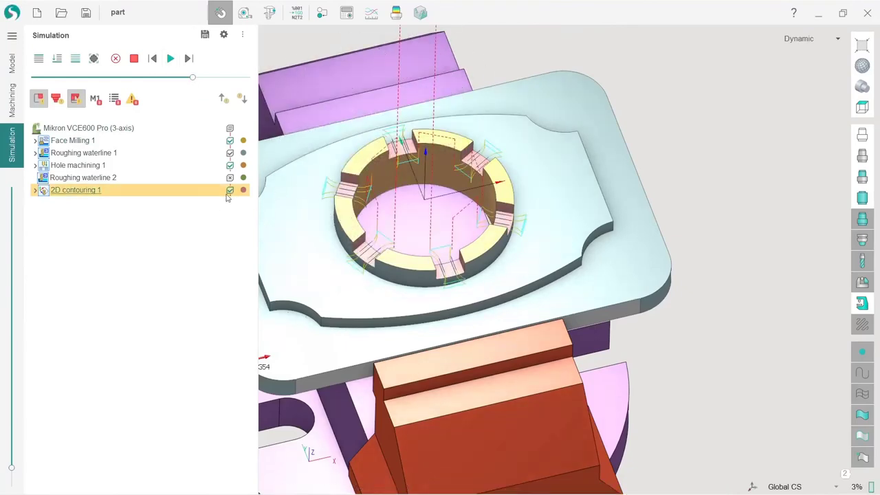
Examine the six simulated ring slots and their toolpaths up close for gouges or remaining deviations.
scroll(412, 251, up, 10)
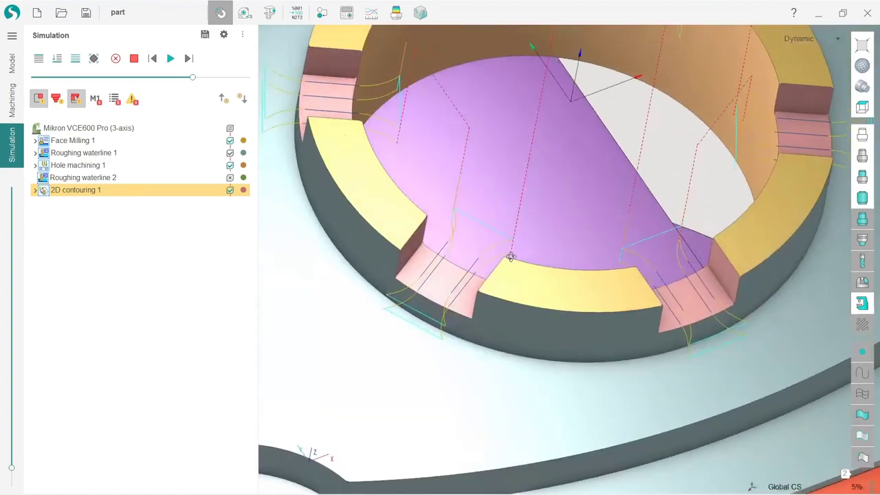
middle_drag(510, 256, 505, 265)
scroll(477, 239, up, 2)
scroll(476, 226, down, 8)
scroll(485, 188, up, 3)
Return to the machining operations and review the 2D contouring operation's parameters, strategy and job assignment against its multiplied slot toolpaths.
click(11, 108)
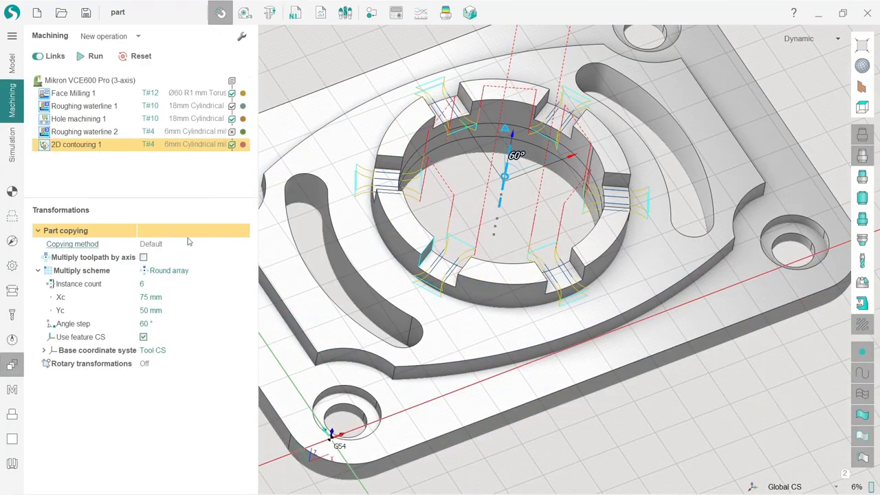
middle_drag(491, 327, 506, 309)
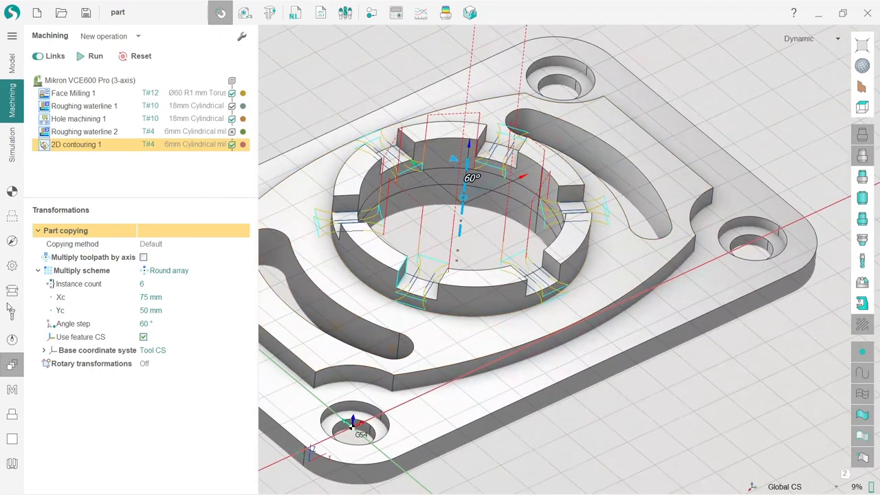
click(13, 268)
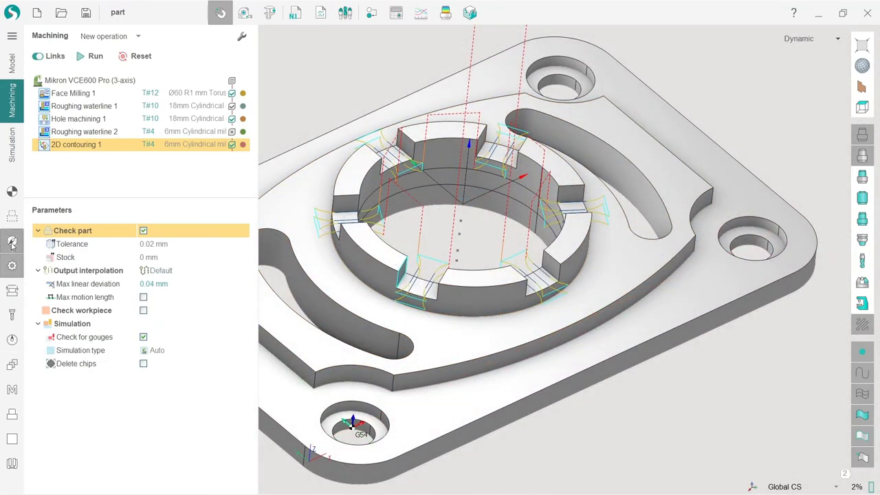
click(12, 242)
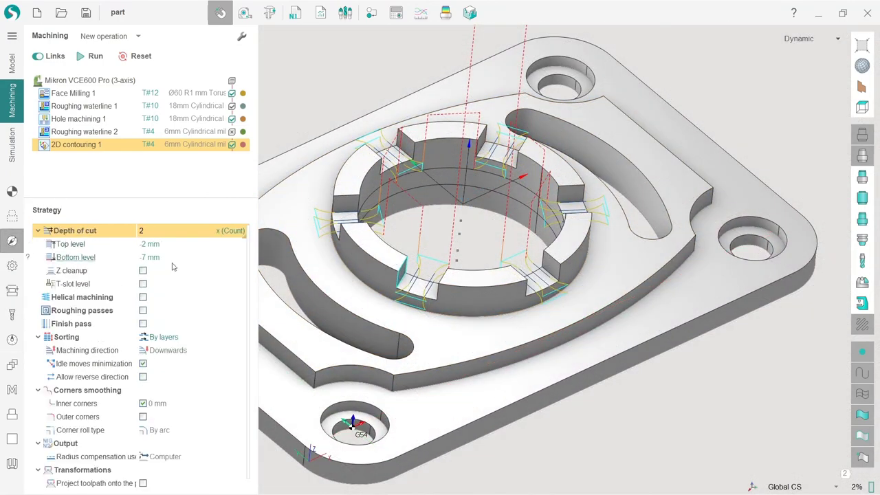
click(12, 217)
scroll(442, 276, up, 5)
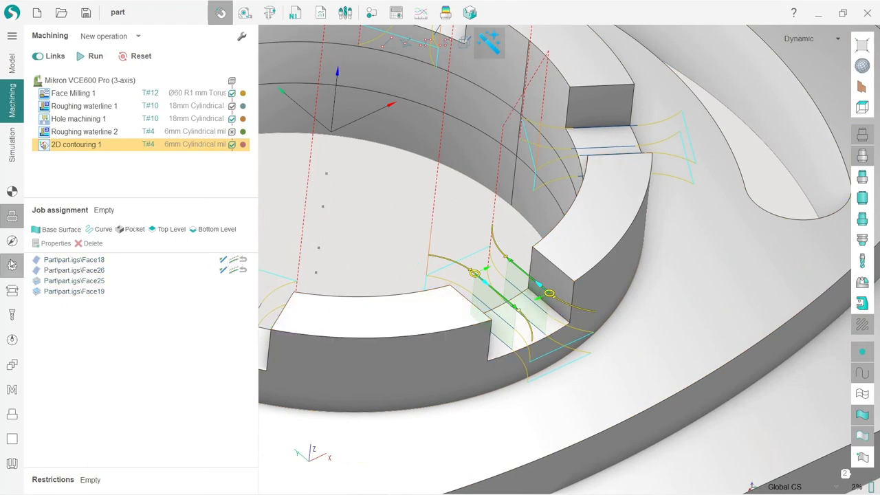
scroll(542, 349, down, 5)
scroll(475, 334, up, 2)
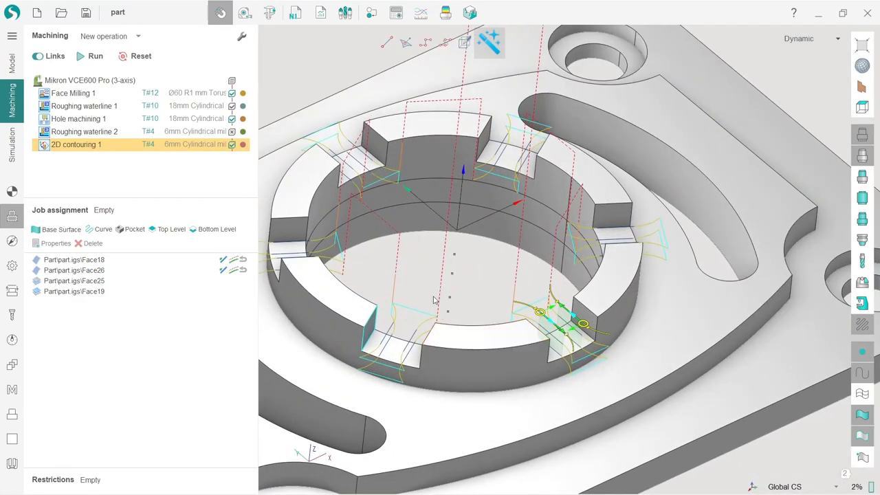
mouse_move(482, 307)
middle_down()
mouse_move(465, 318)
mouse_move(477, 323)
mouse_move(474, 314)
middle_up()
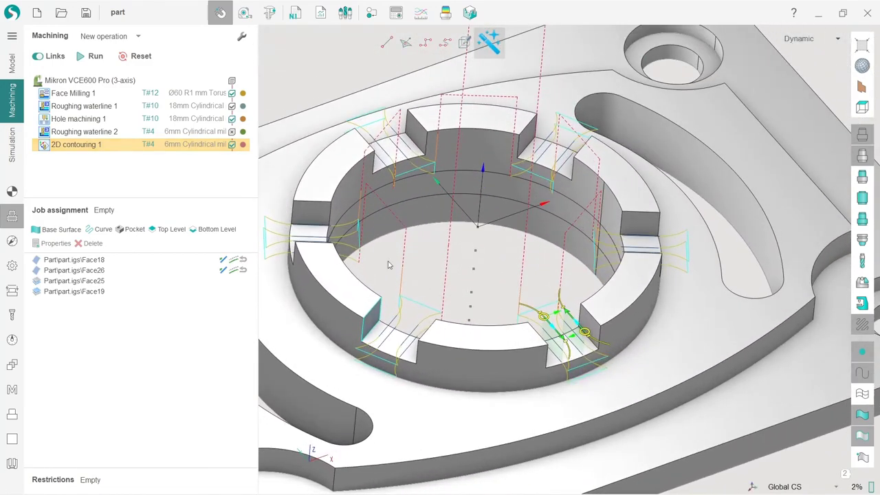
scroll(376, 255, down, 5)
scroll(402, 227, up, 3)
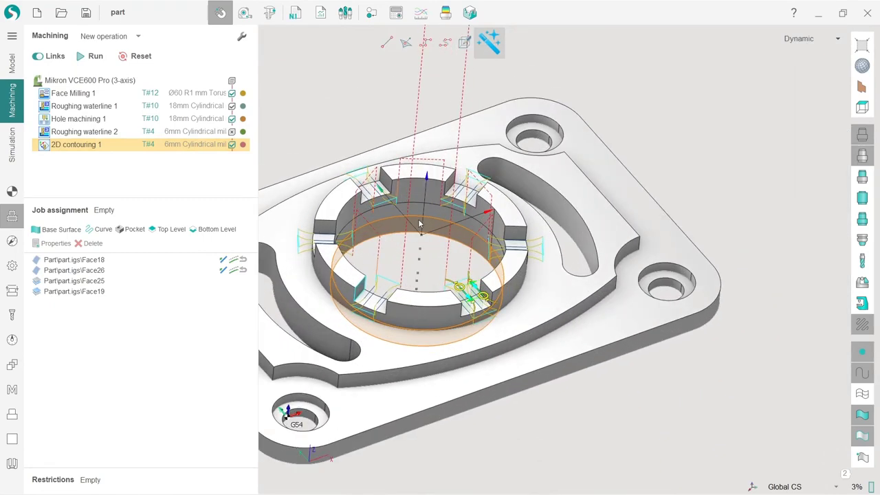